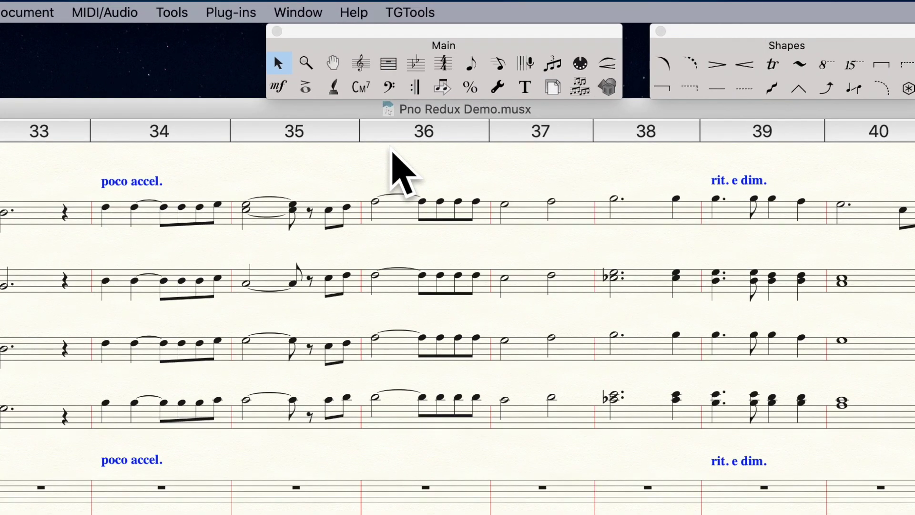
Add 4 new blank staves to the score with a topline to topline distance of 1.11111.
{"action": "left_click", "coordinate": [362, 65]}
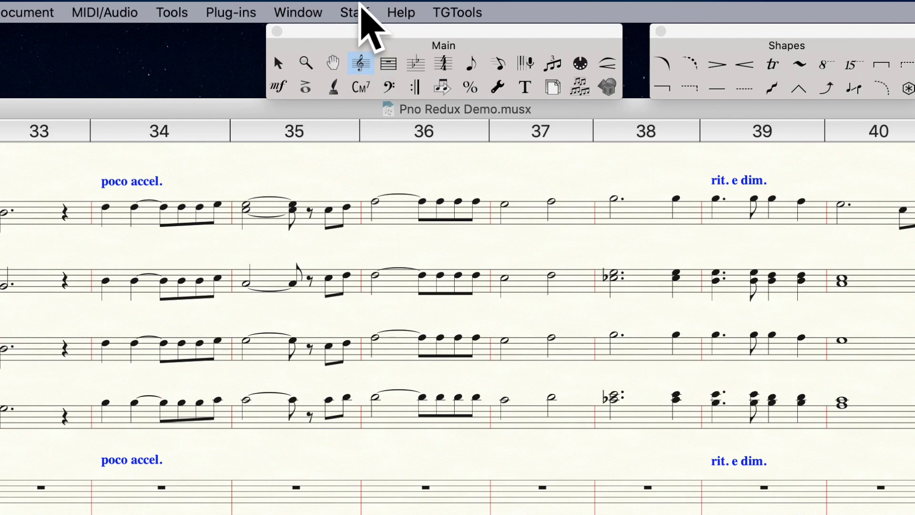
{"action": "left_click", "coordinate": [361, 5]}
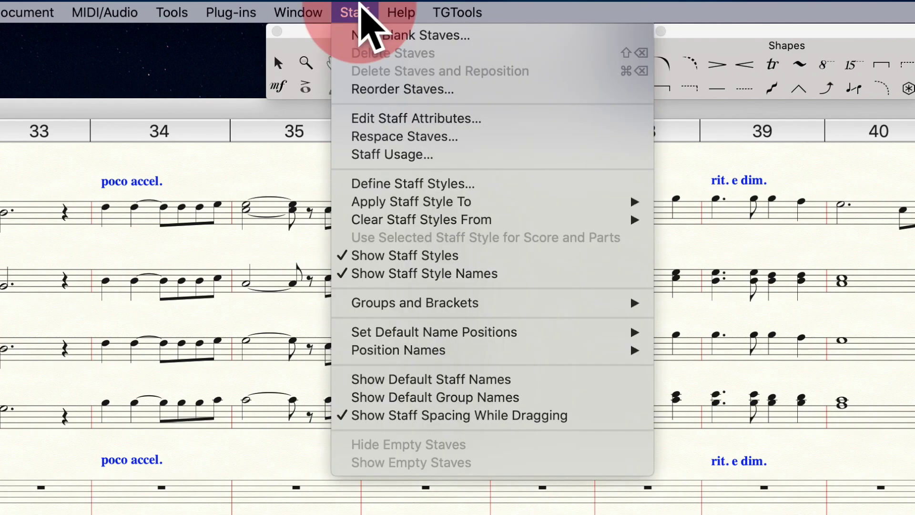
{"action": "left_click", "coordinate": [363, 35]}
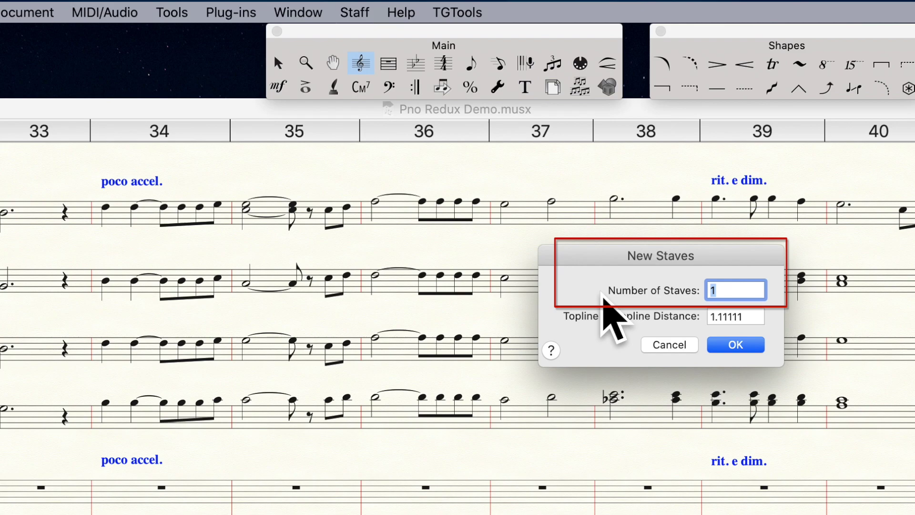
{"action": "type", "text": "4"}
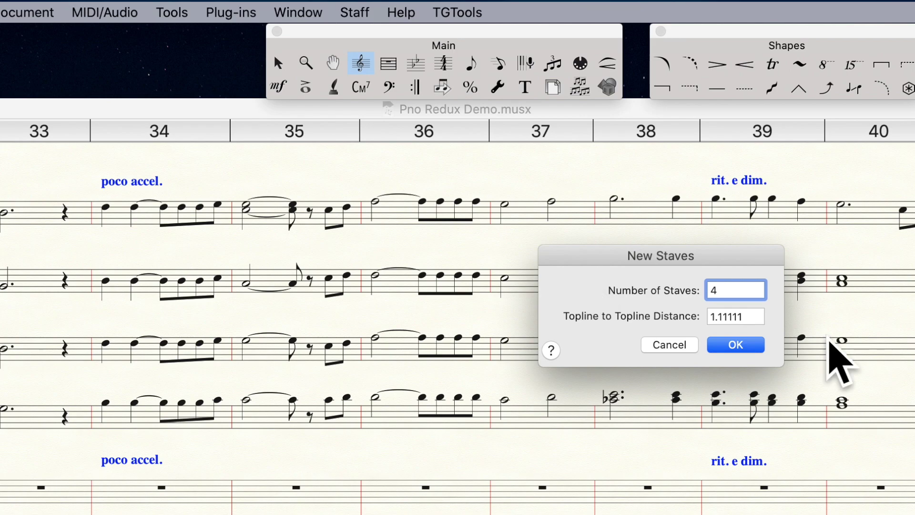
{"action": "left_click", "coordinate": [751, 348]}
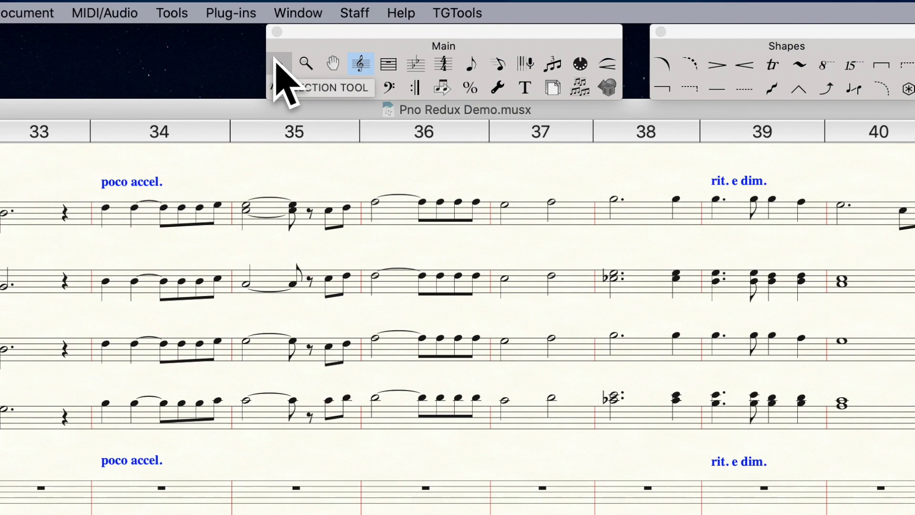
Copy measures 32 to 38 of the S, A, T and B staves into the four blank staves, starting at measure 32.
{"action": "left_click", "coordinate": [277, 63]}
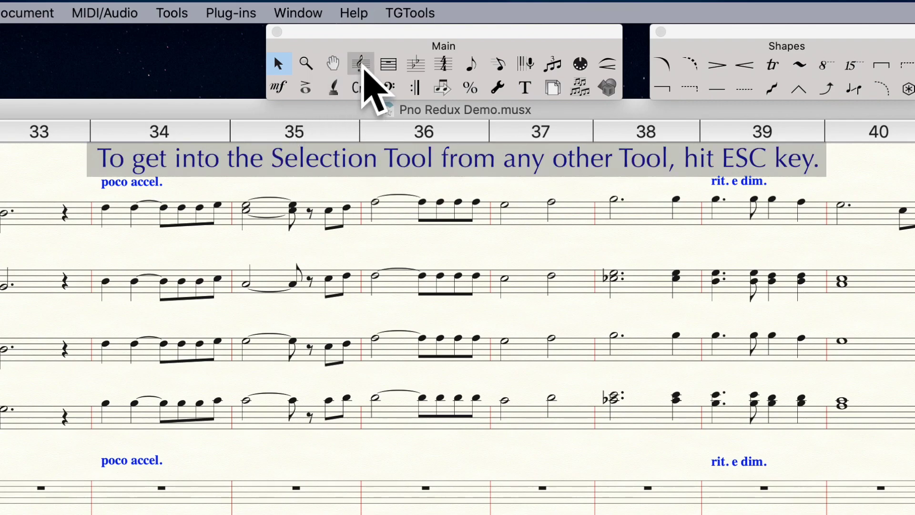
{"action": "left_click", "coordinate": [360, 64]}
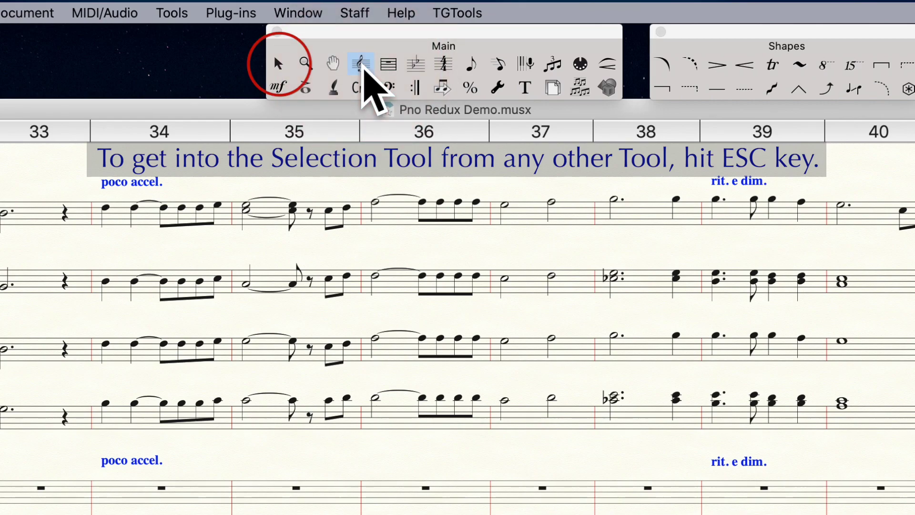
{"action": "key", "text": "Escape"}
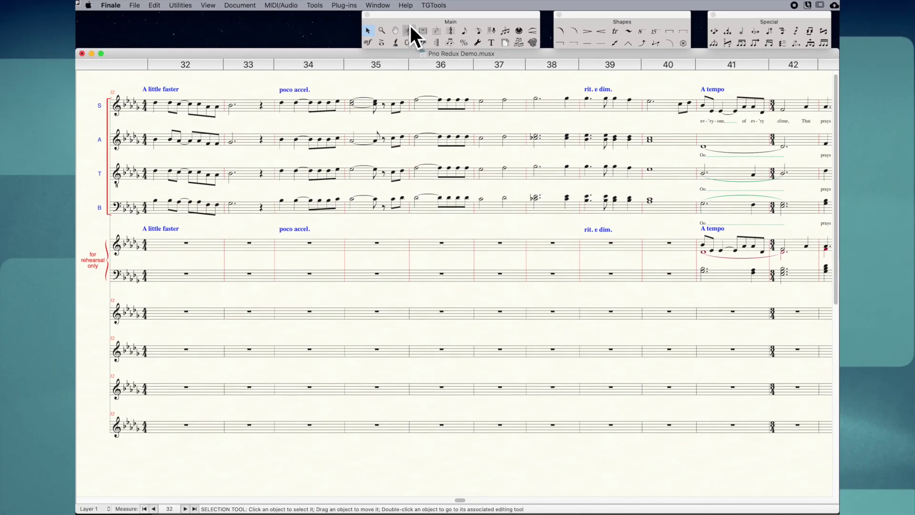
{"action": "left_click", "coordinate": [162, 106]}
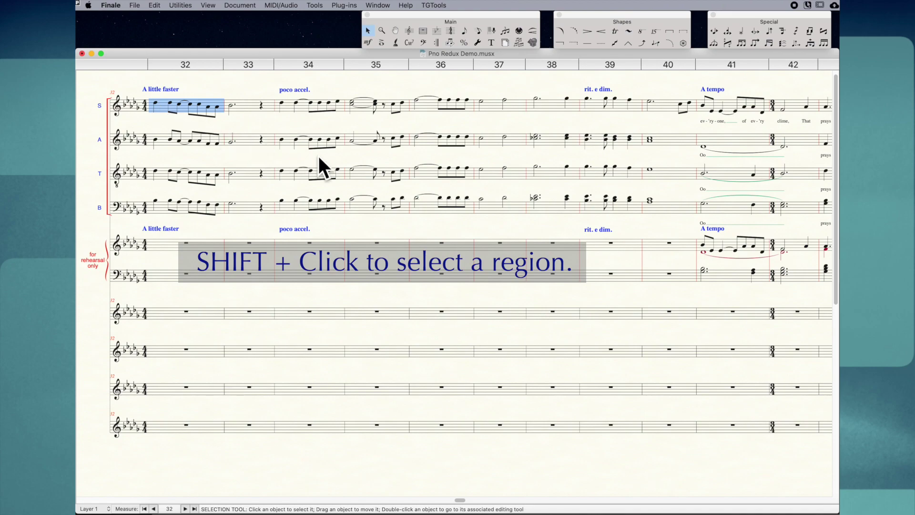
{"action": "left_click", "coordinate": [549, 201], "text": "shift"}
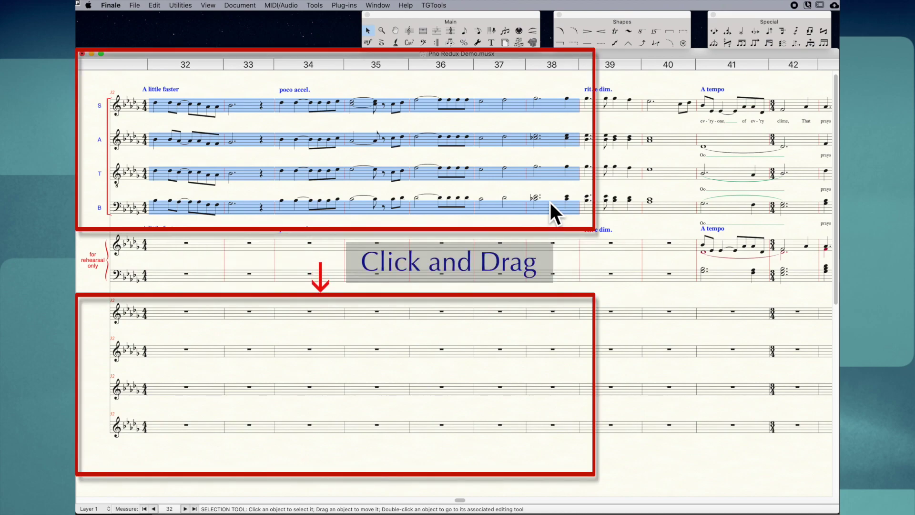
{"action": "left_click_drag", "start_coordinate": [162, 105], "coordinate": [150, 313]}
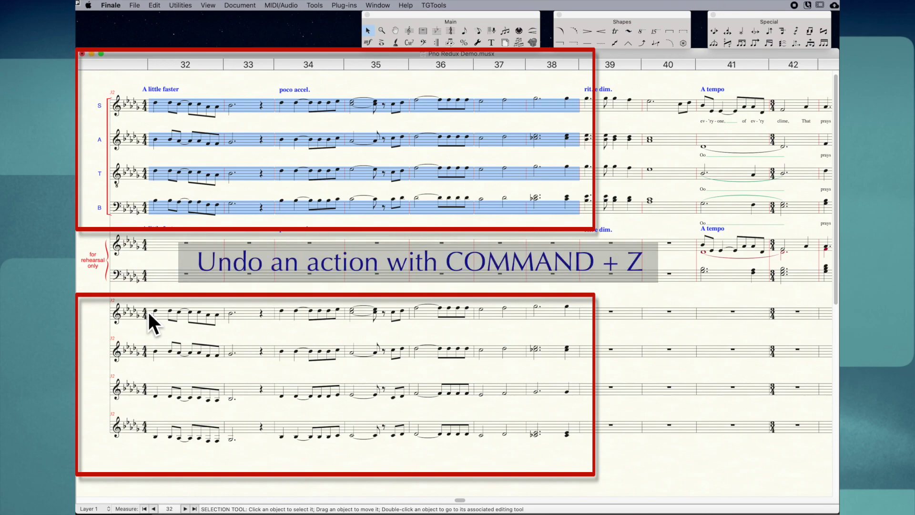
{"action": "key", "text": "super+z"}
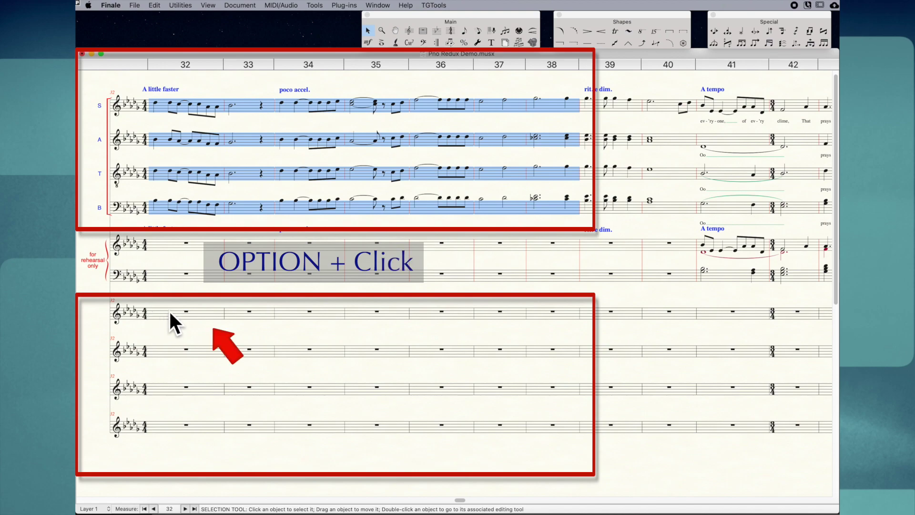
{"action": "left_click", "coordinate": [169, 310], "text": "alt"}
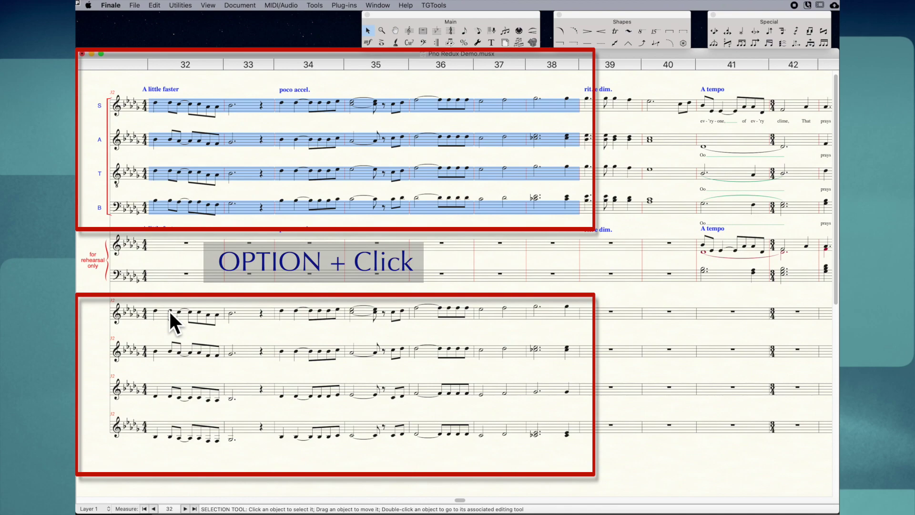
{"action": "left_click", "coordinate": [162, 287]}
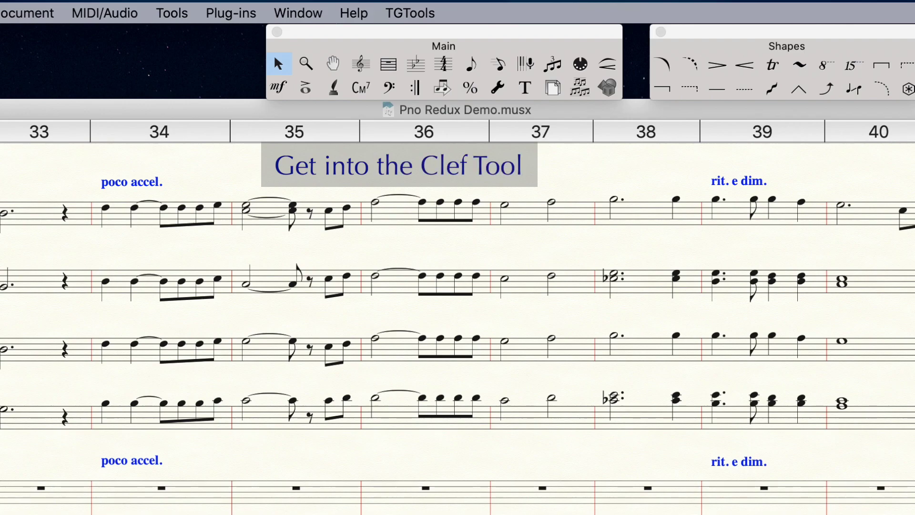
With the Clef Tool, select the two lowest staves along their entire length.
{"action": "left_click", "coordinate": [394, 88]}
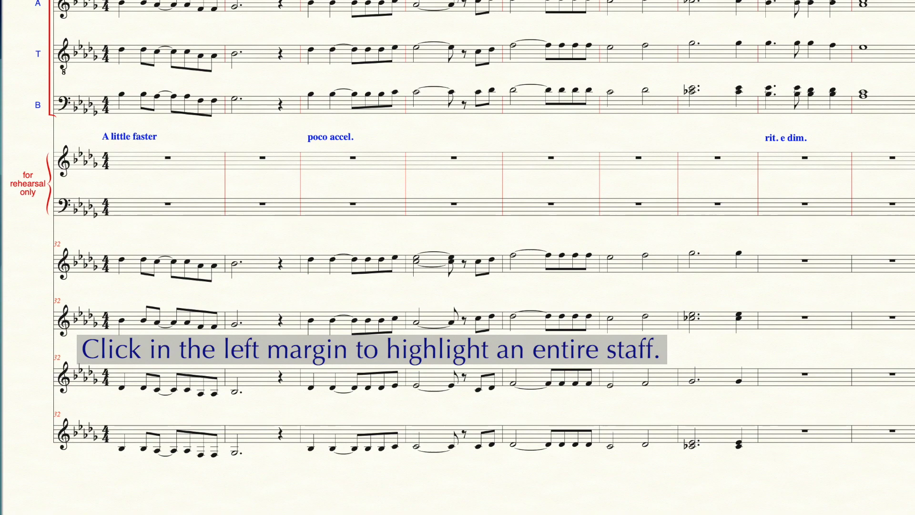
{"action": "left_click", "coordinate": [43, 386]}
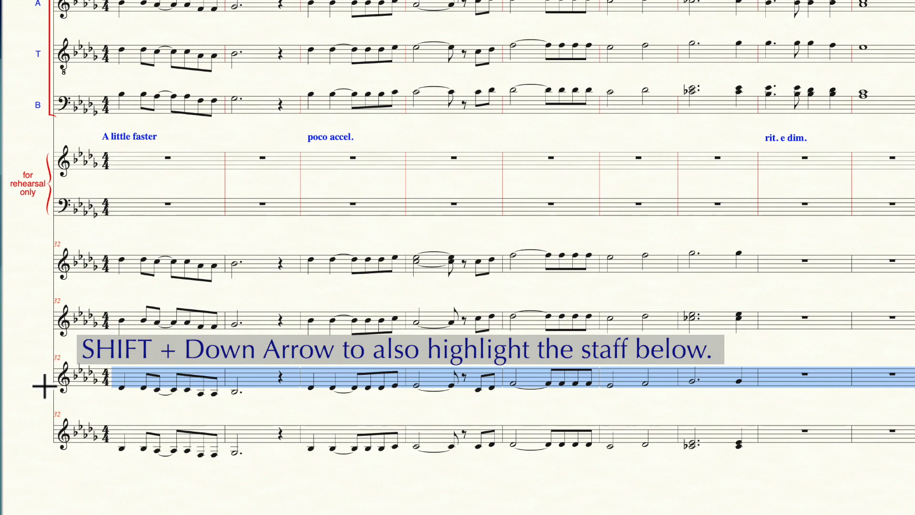
{"action": "key", "text": "shift+Down"}
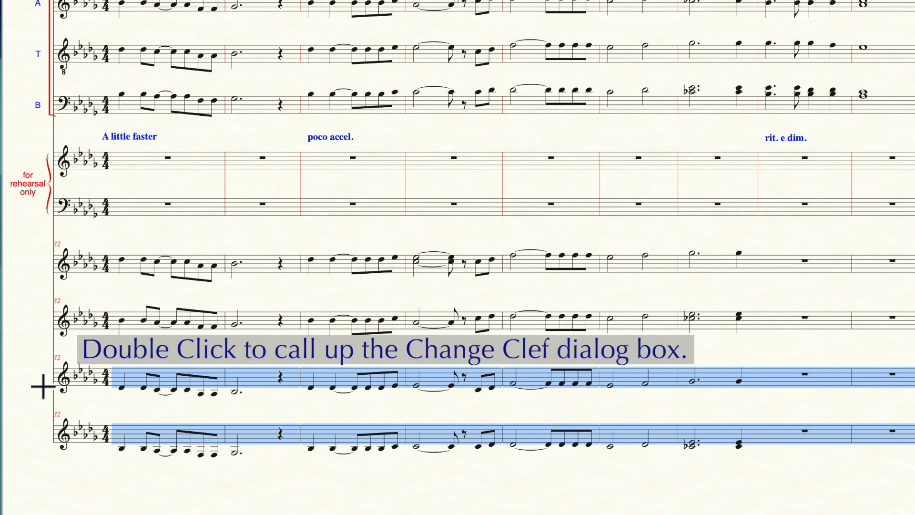
Try changing the two selected staves to bass clef for measures 1 through 63, and undo the clef change.
{"action": "double_click", "coordinate": [267, 389]}
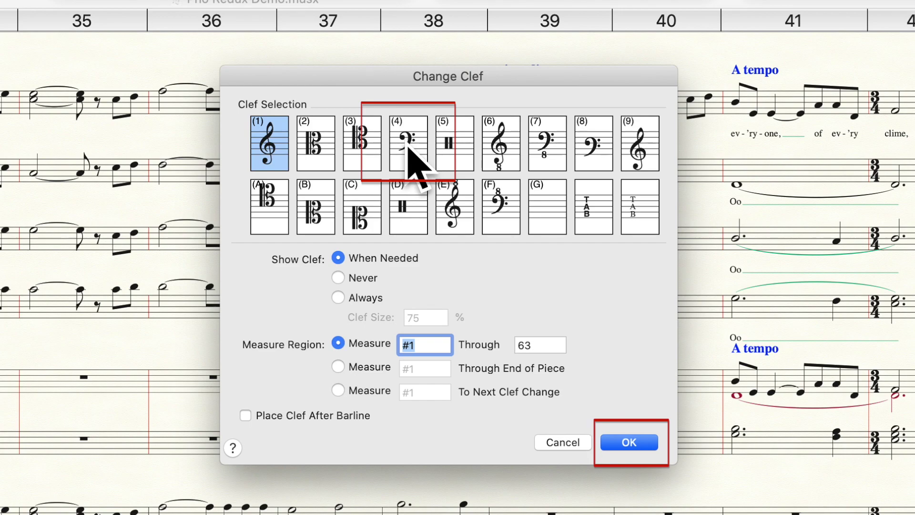
{"action": "double_click", "coordinate": [409, 145]}
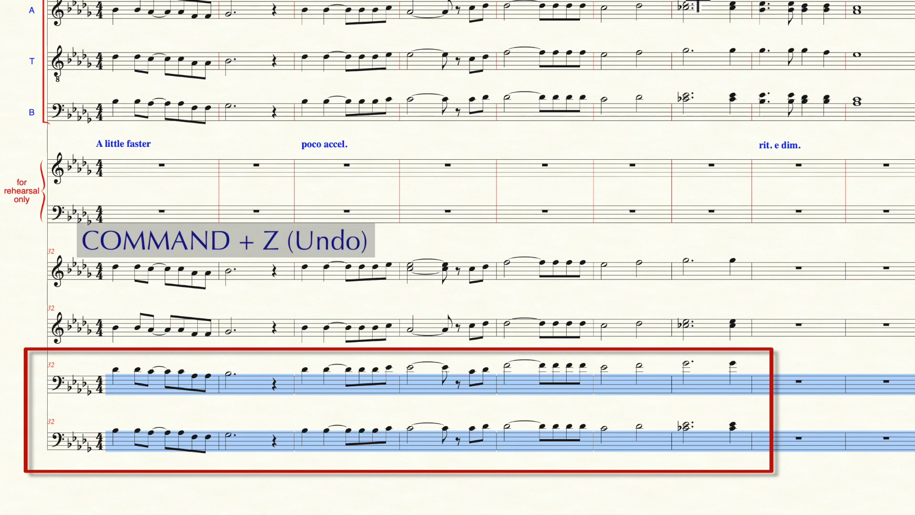
{"action": "key", "text": "super+z"}
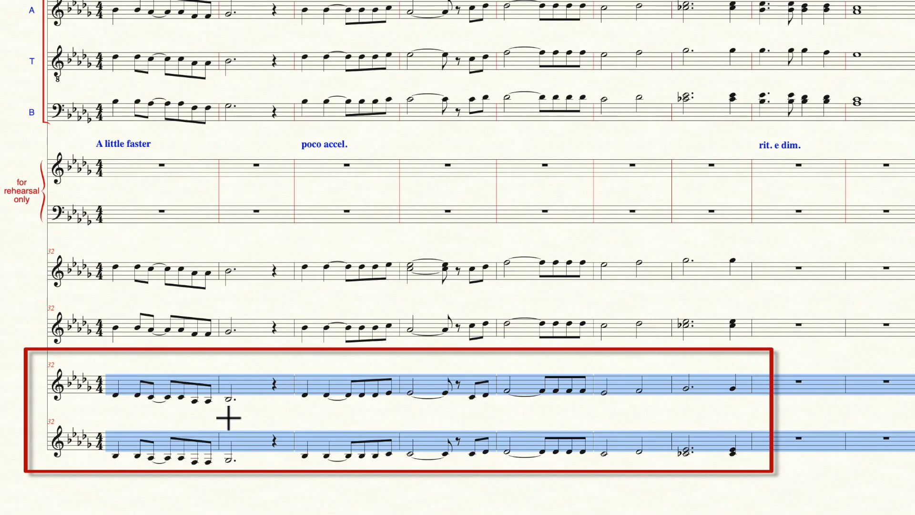
{"action": "double_click", "coordinate": [257, 400]}
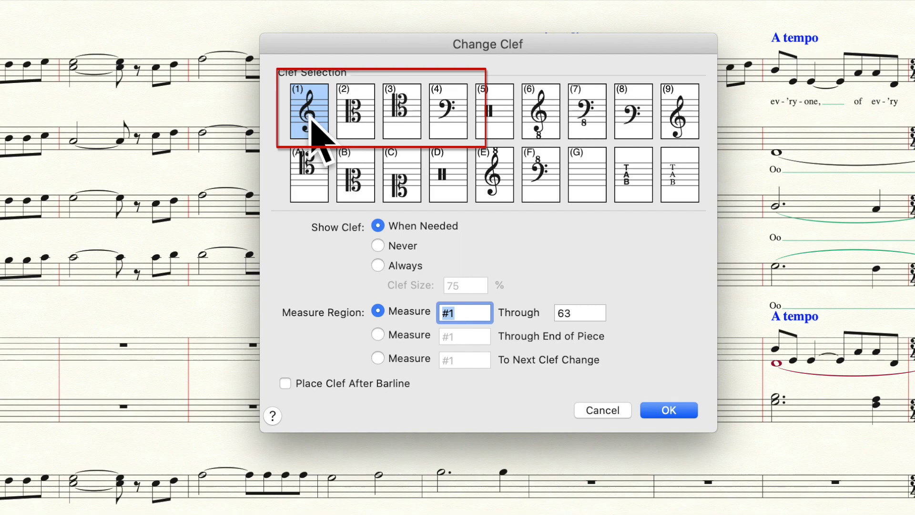
{"action": "left_click", "coordinate": [352, 121]}
{"action": "left_click", "coordinate": [399, 125]}
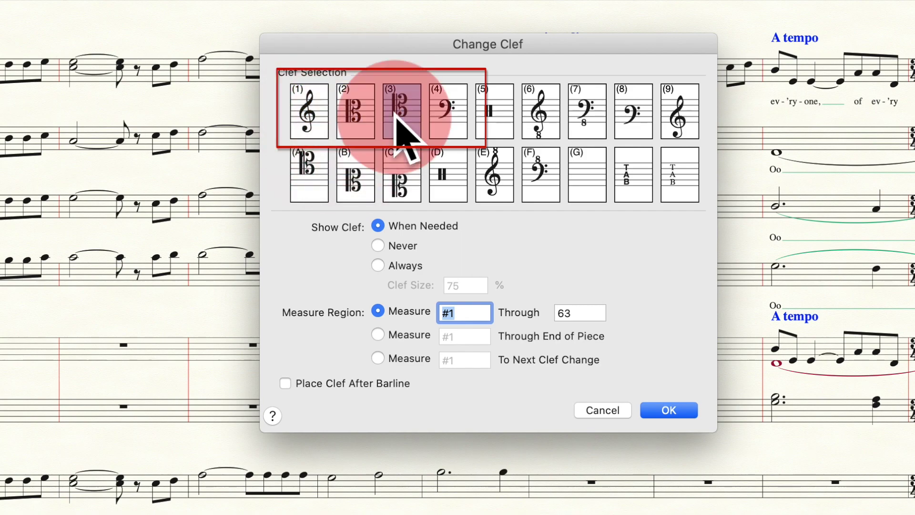
{"action": "left_click", "coordinate": [444, 122]}
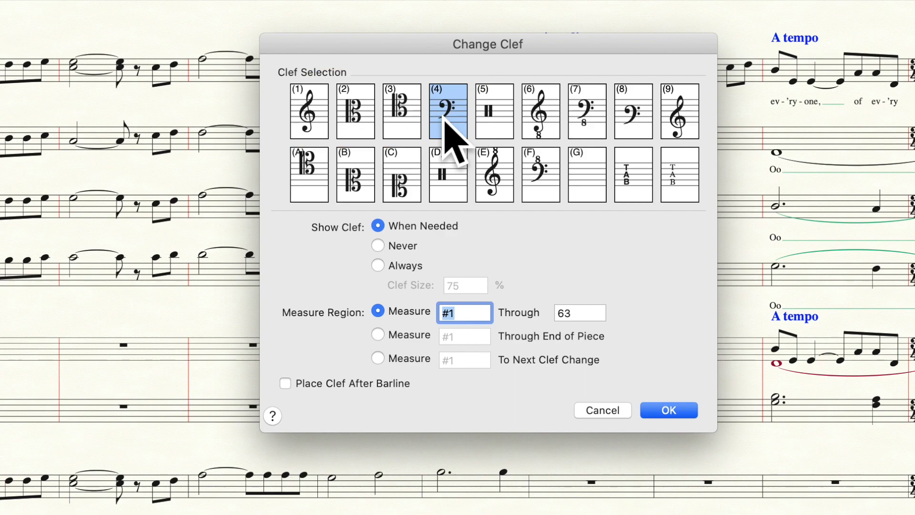
{"action": "left_click", "coordinate": [602, 410]}
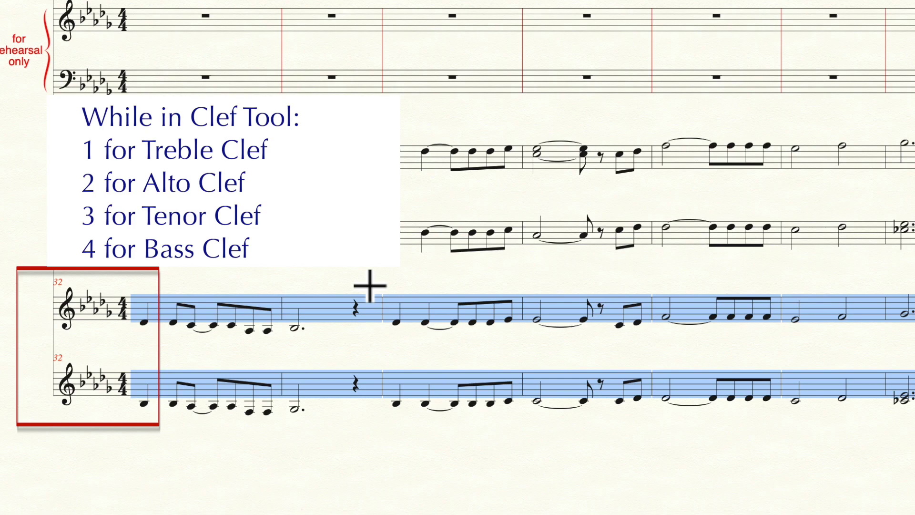
Switch the two selected staves through bass, treble, alto and tenor clef, finishing on bass clef.
{"action": "key", "text": "4"}
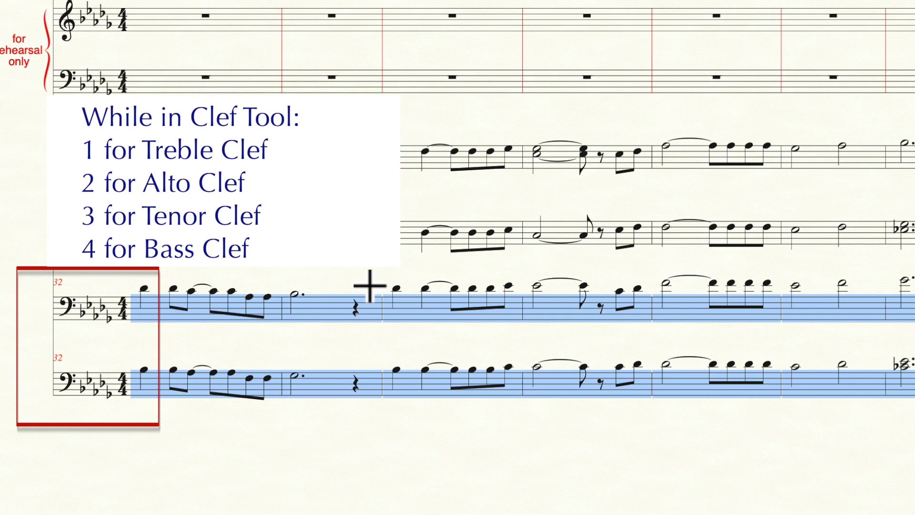
{"action": "key", "text": "1"}
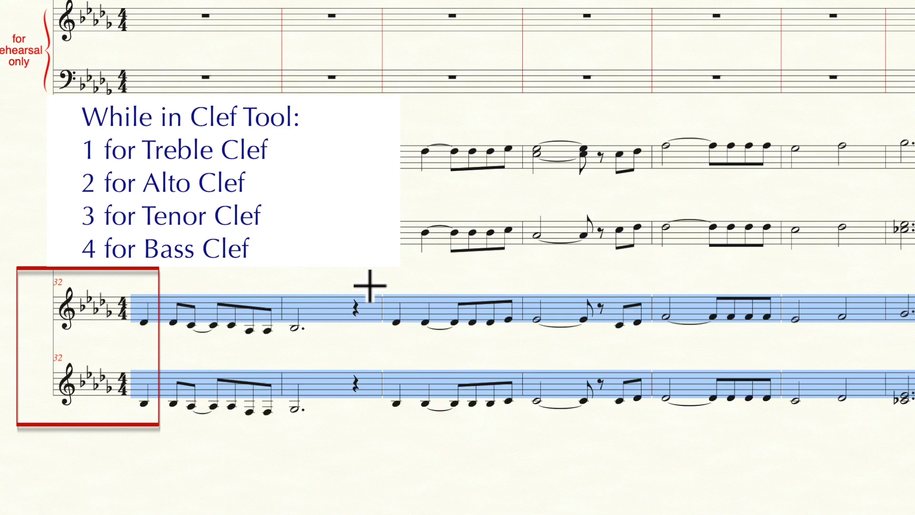
{"action": "key", "text": "2"}
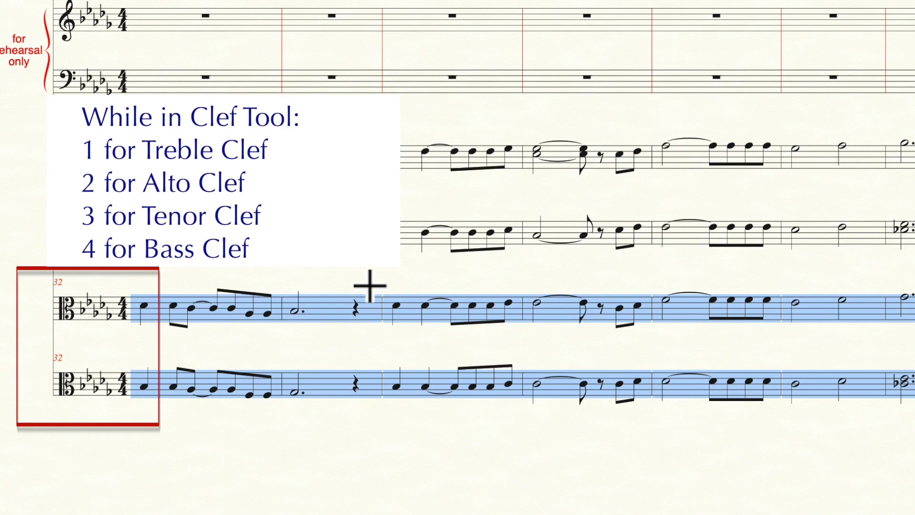
{"action": "key", "text": "3"}
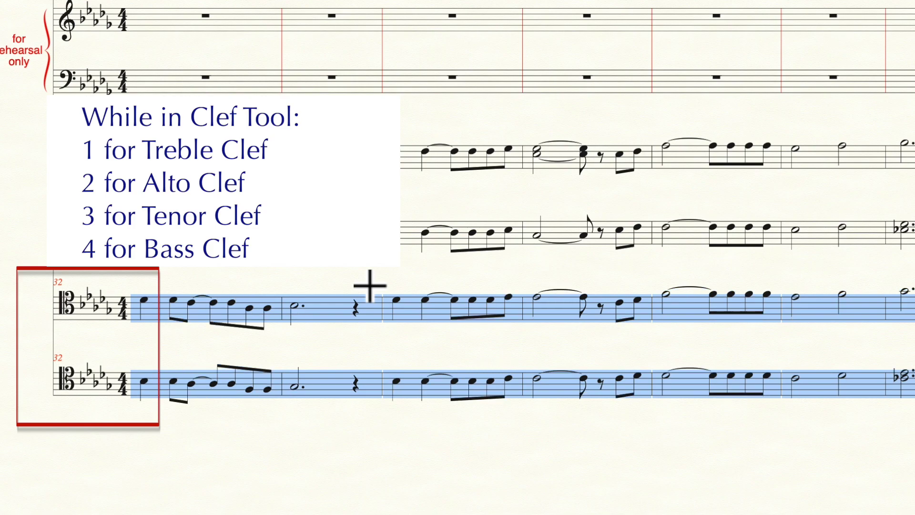
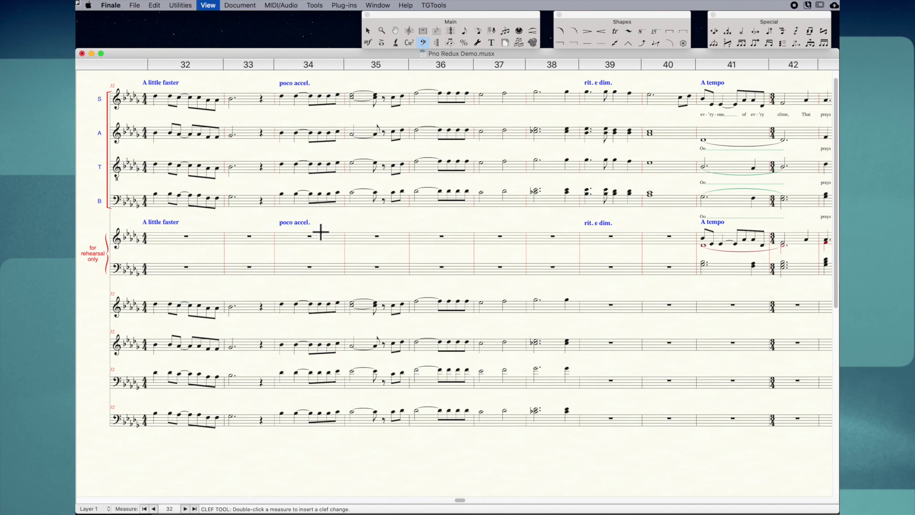
With the Selection Tool, select measures 32 to 38 from the piano's upper staff down through the second temporary staff.
{"action": "scroll", "coordinate": [321, 232], "scroll_direction": "down", "scroll_amount": 5}
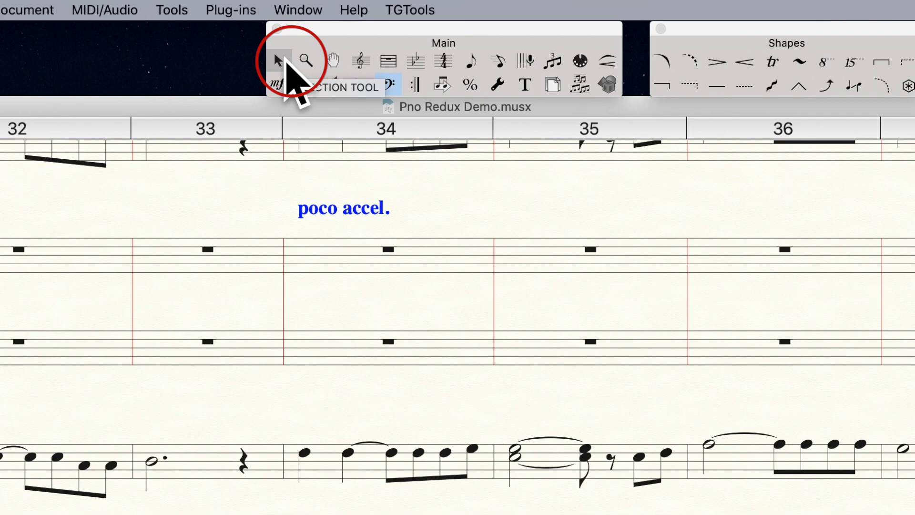
{"action": "left_click", "coordinate": [286, 62]}
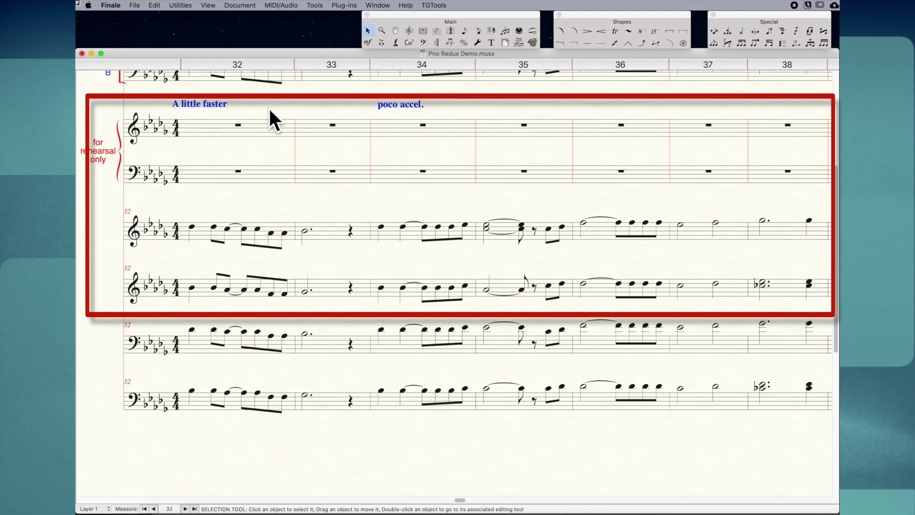
{"action": "left_click", "coordinate": [211, 124]}
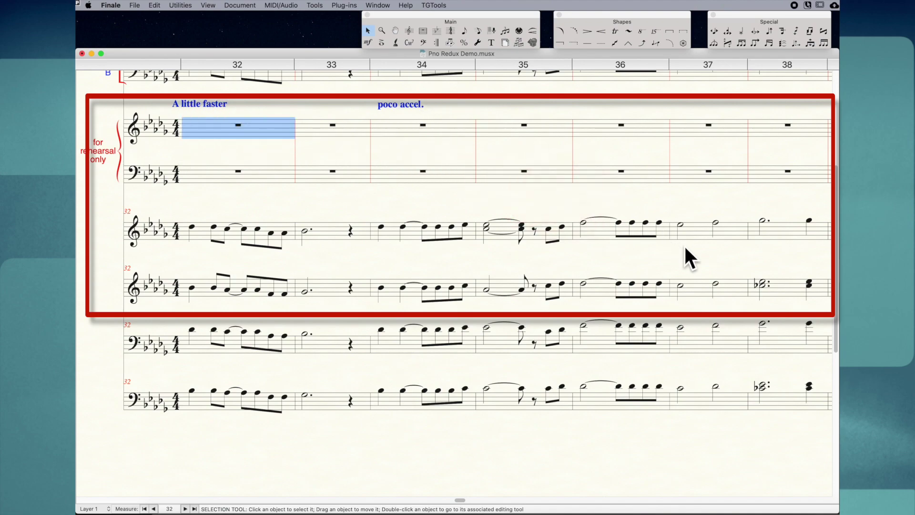
{"action": "left_click", "coordinate": [775, 284], "text": "shift"}
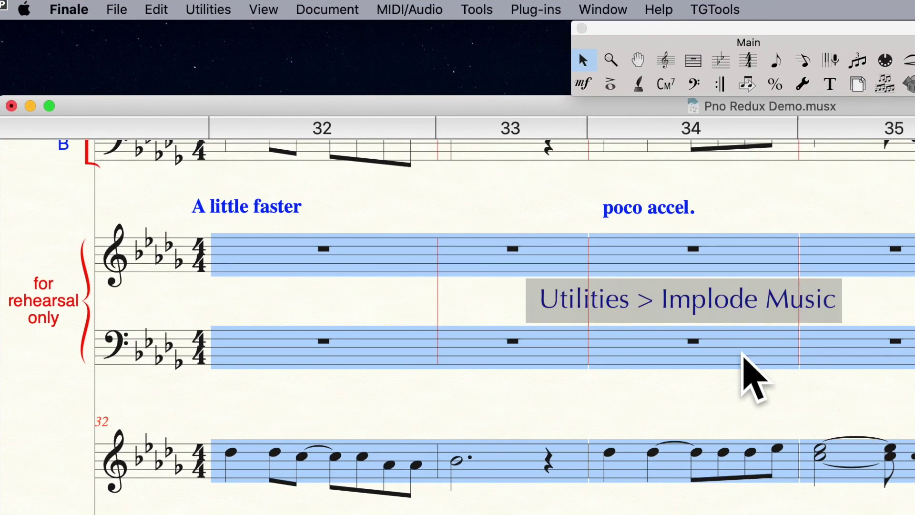
Try imploding the selected staves into the top staff of the selection, and undo the implode.
{"action": "left_click", "coordinate": [217, 5]}
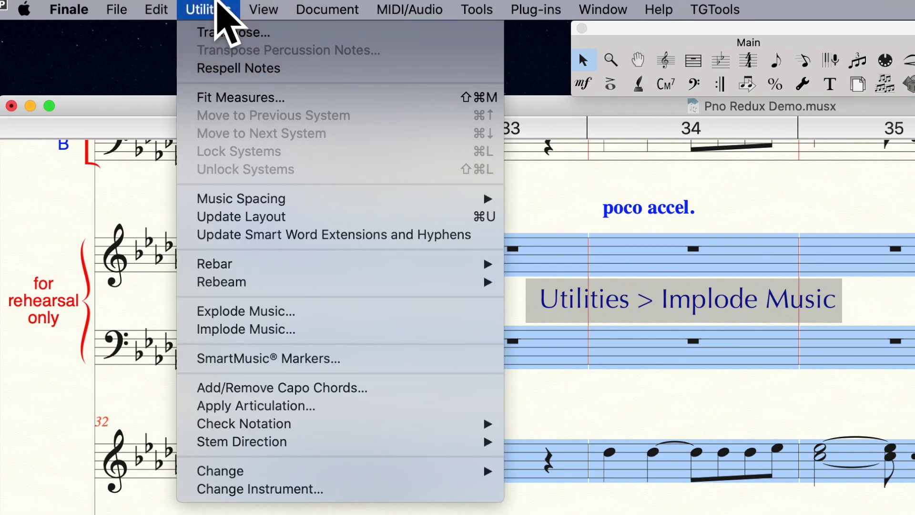
{"action": "left_click", "coordinate": [235, 334]}
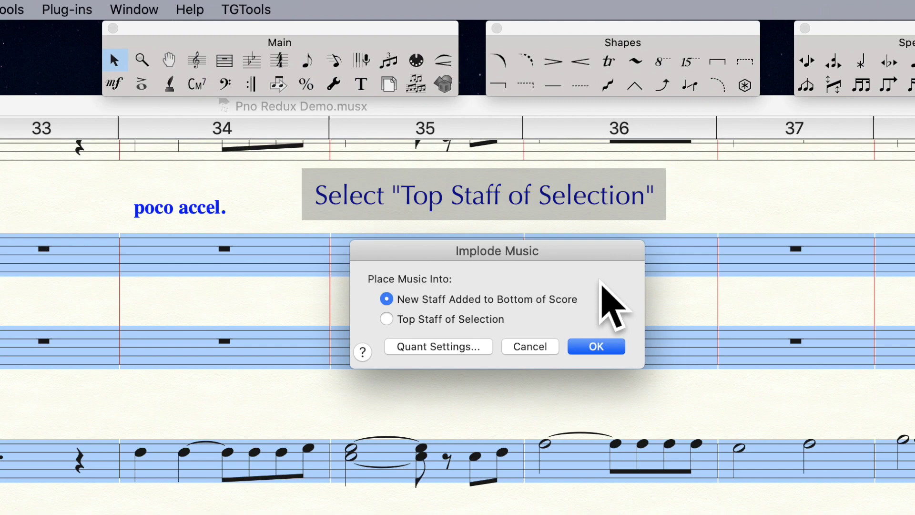
{"action": "left_click", "coordinate": [465, 317]}
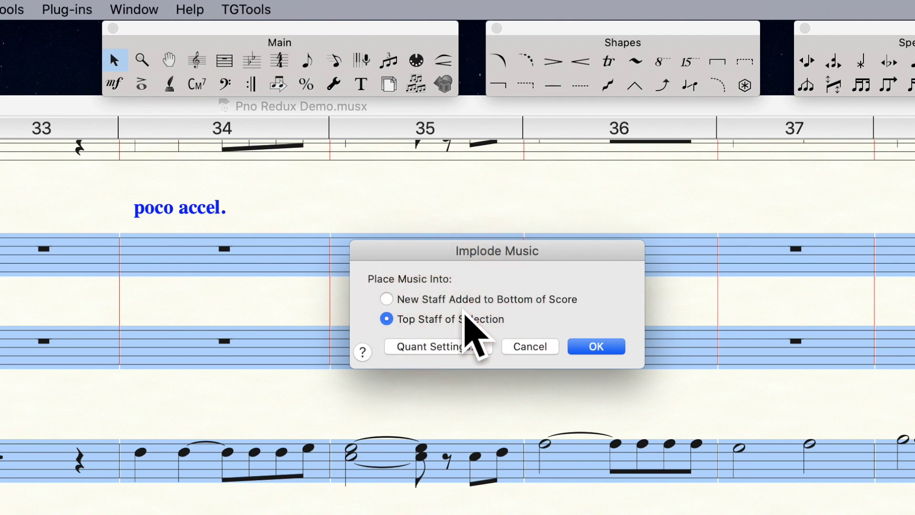
{"action": "left_click", "coordinate": [602, 345]}
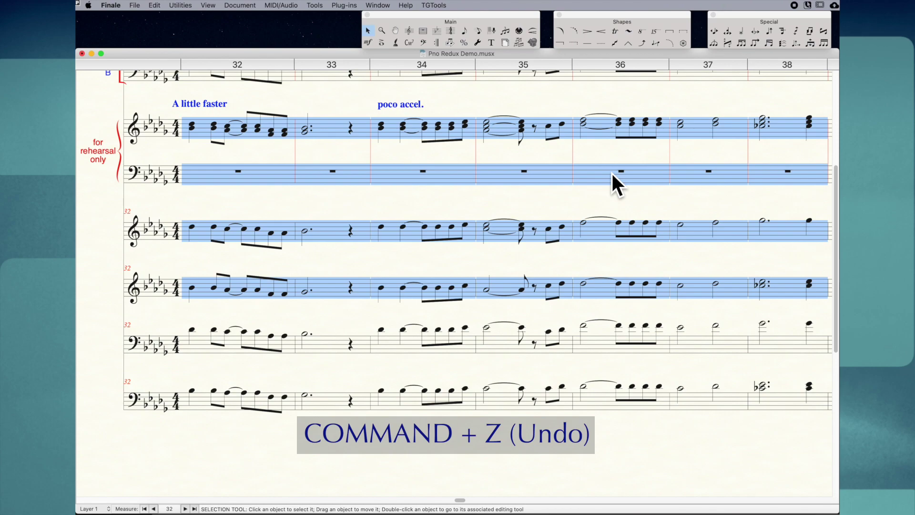
{"action": "key", "text": "super+z"}
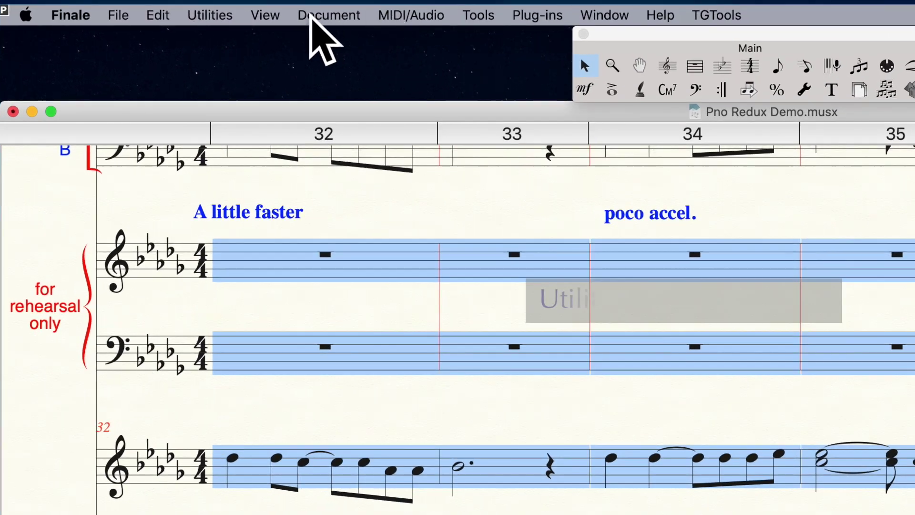
Set Implode Music to Top Staff of Selection and enable Minimize Number of Rests in its additional quantization settings.
{"action": "left_click", "coordinate": [210, 14]}
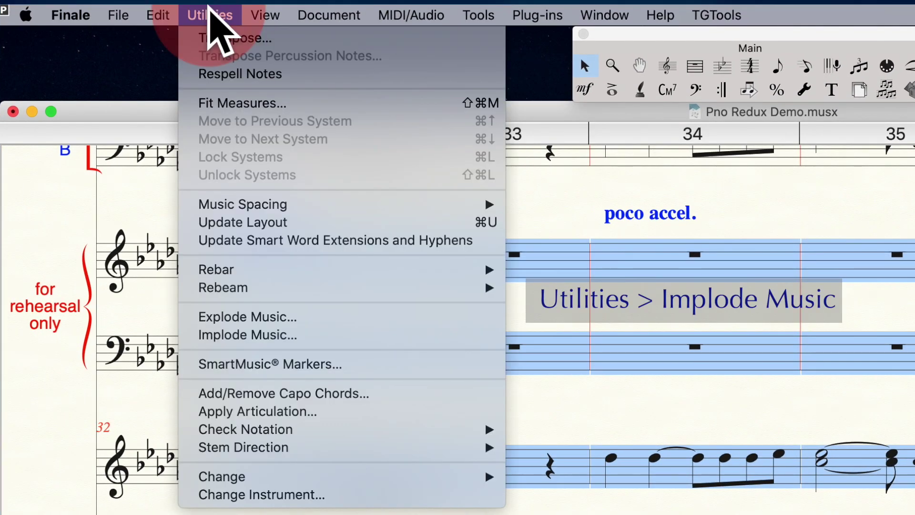
{"action": "left_click", "coordinate": [273, 335]}
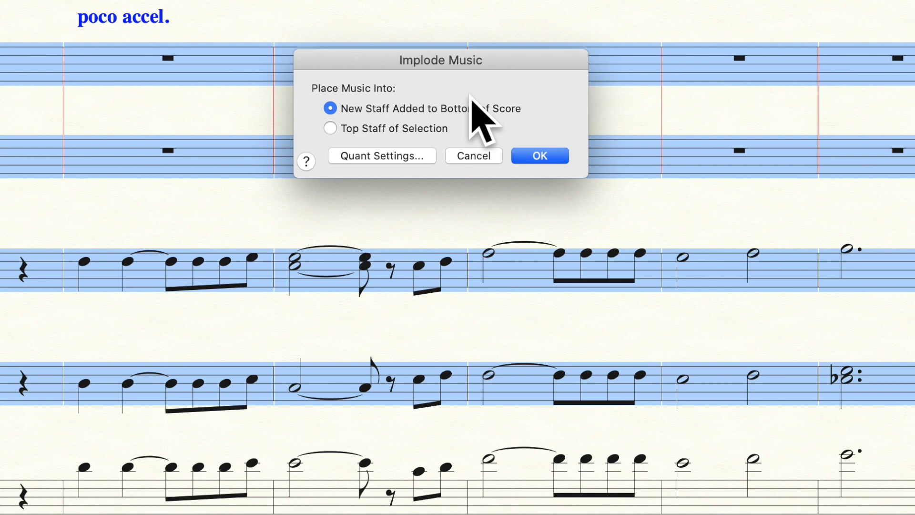
{"action": "left_click", "coordinate": [402, 128]}
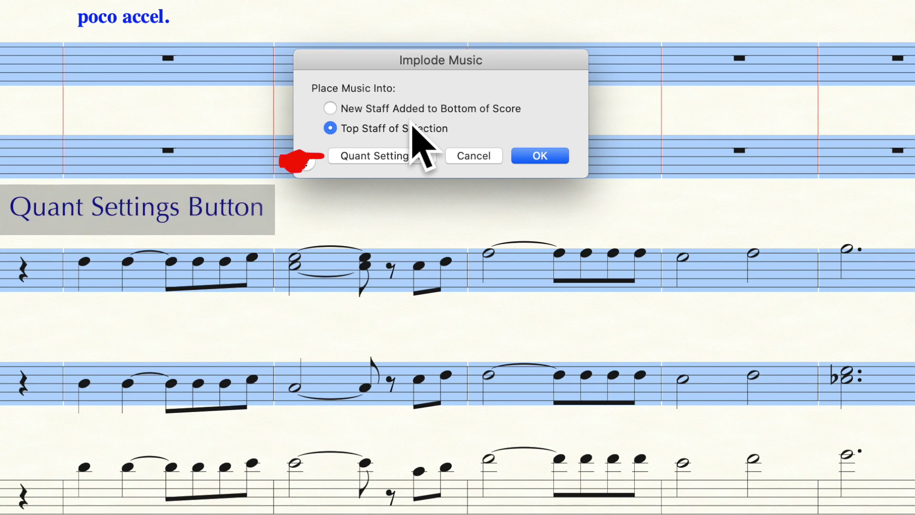
{"action": "left_click", "coordinate": [368, 155]}
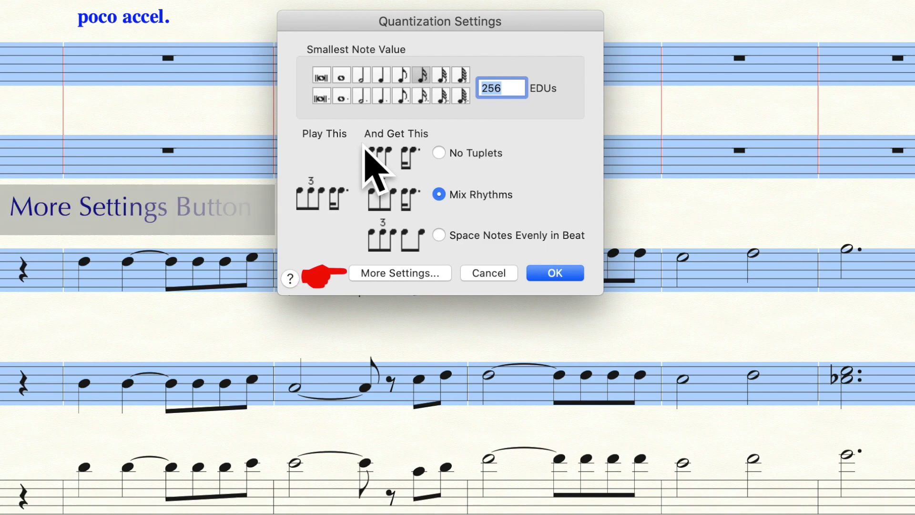
{"action": "left_click", "coordinate": [423, 274]}
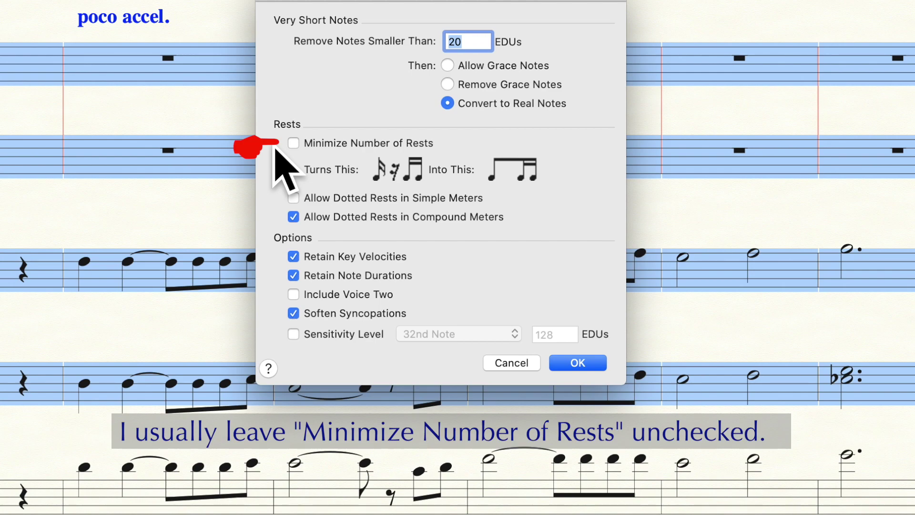
{"action": "left_click", "coordinate": [293, 143]}
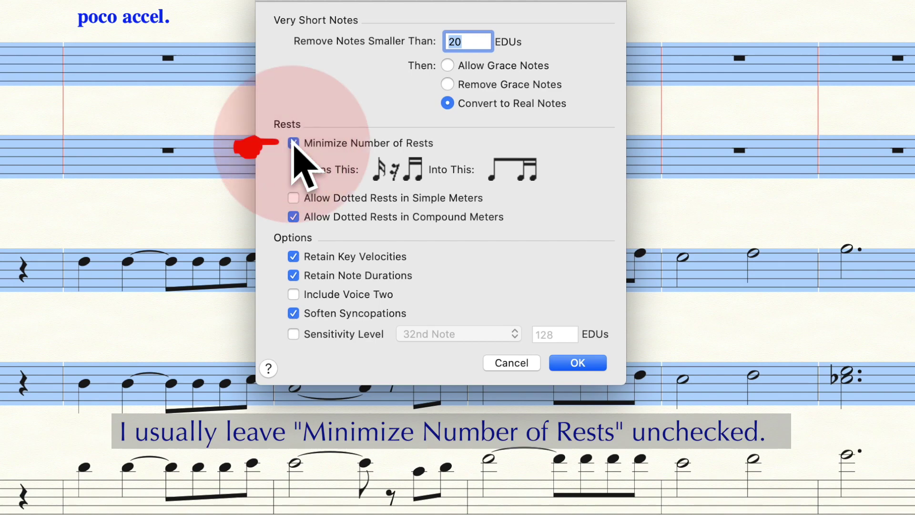
{"action": "left_click", "coordinate": [591, 364]}
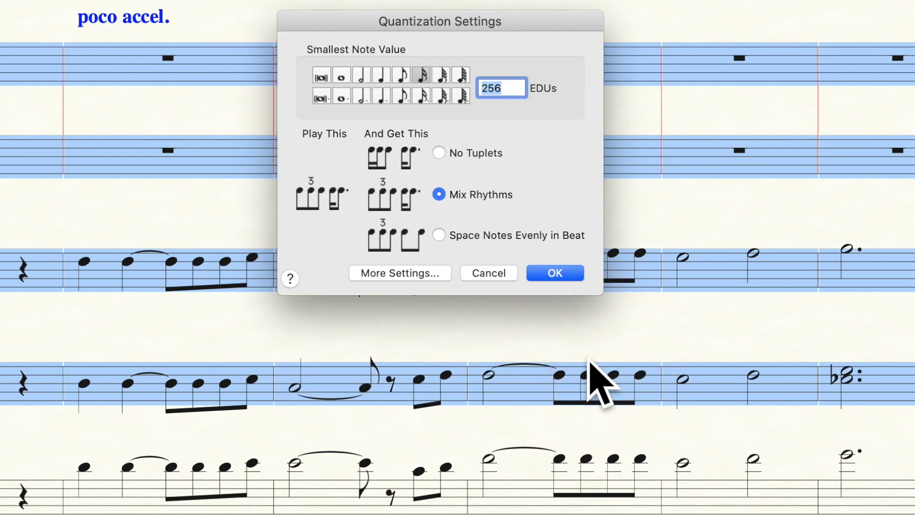
{"action": "left_click", "coordinate": [555, 274]}
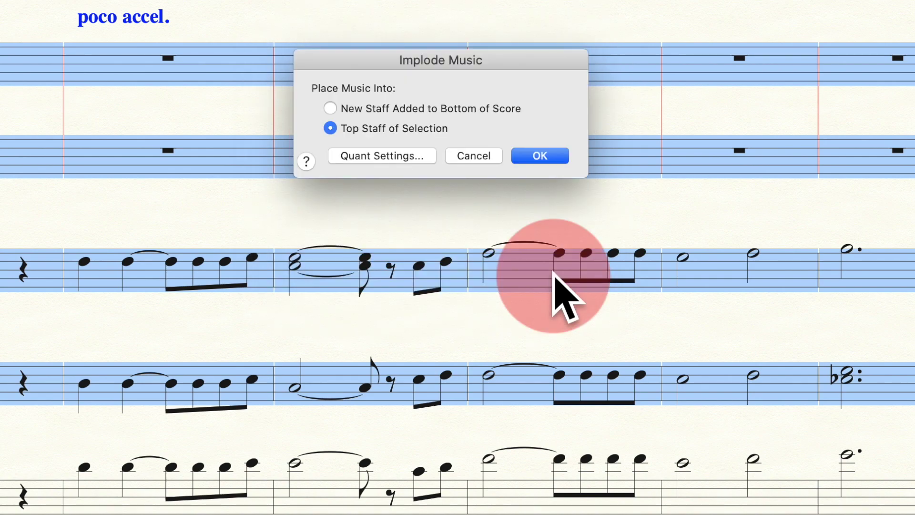
Try imploding the selected music with rests minimized, compare measure 35 with its source staves, and undo the implode.
{"action": "left_click", "coordinate": [541, 156]}
{"action": "scroll", "coordinate": [433, 147], "scroll_direction": "up", "scroll_amount": 3}
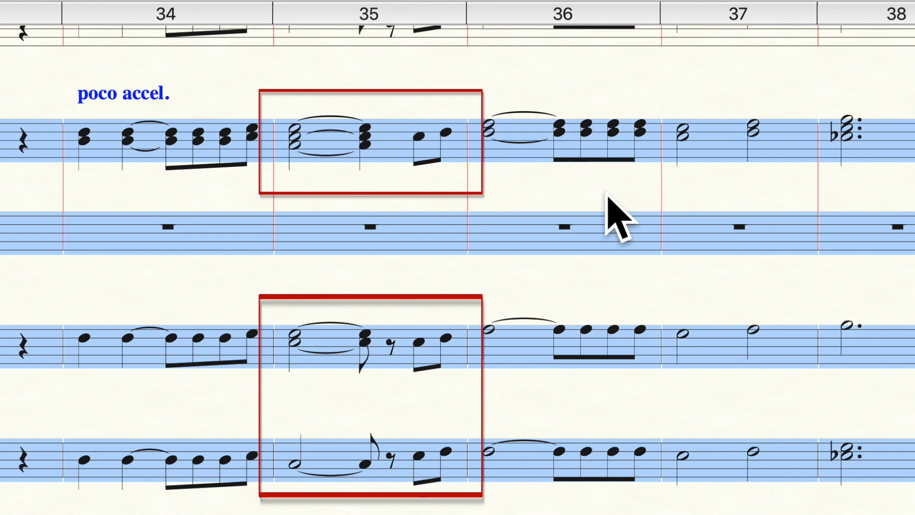
{"action": "key", "text": "super+z"}
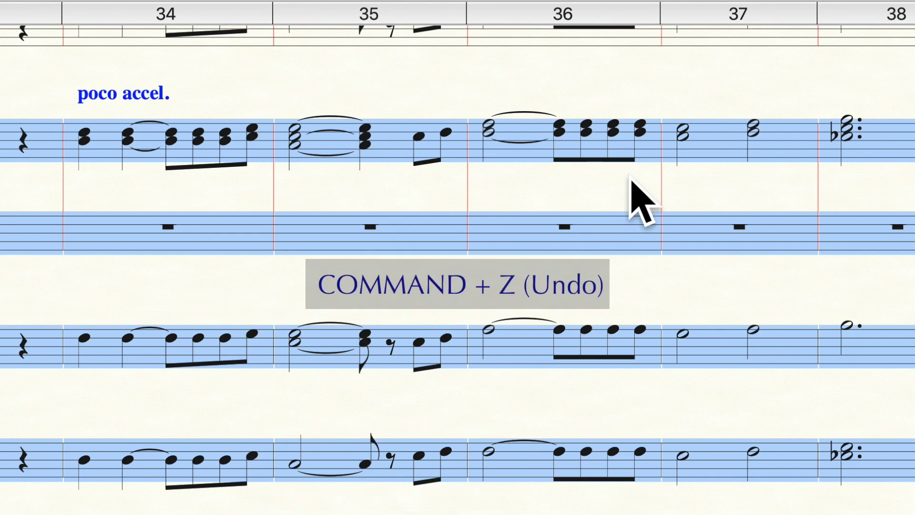
{"action": "key", "text": "super+z"}
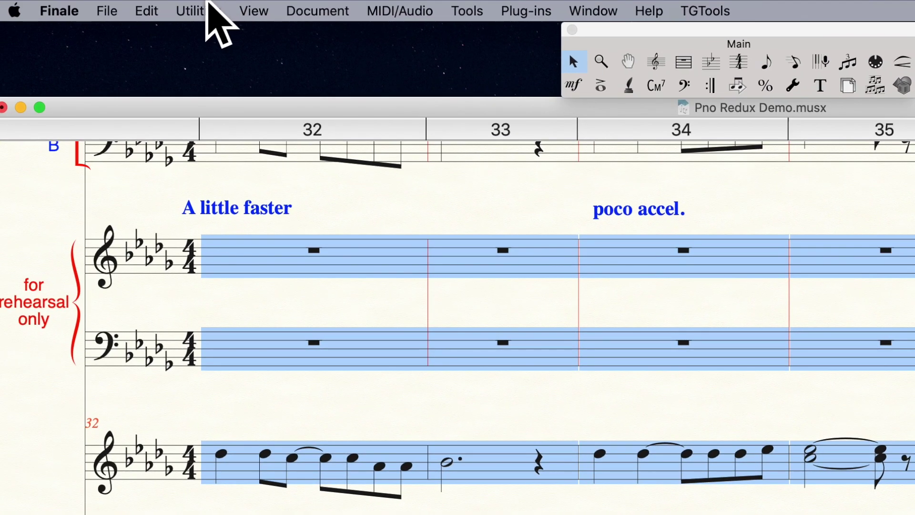
Set Implode Music to Top Staff of Selection again and disable Minimize Number of Rests in its additional quantization settings.
{"action": "left_click", "coordinate": [208, 6]}
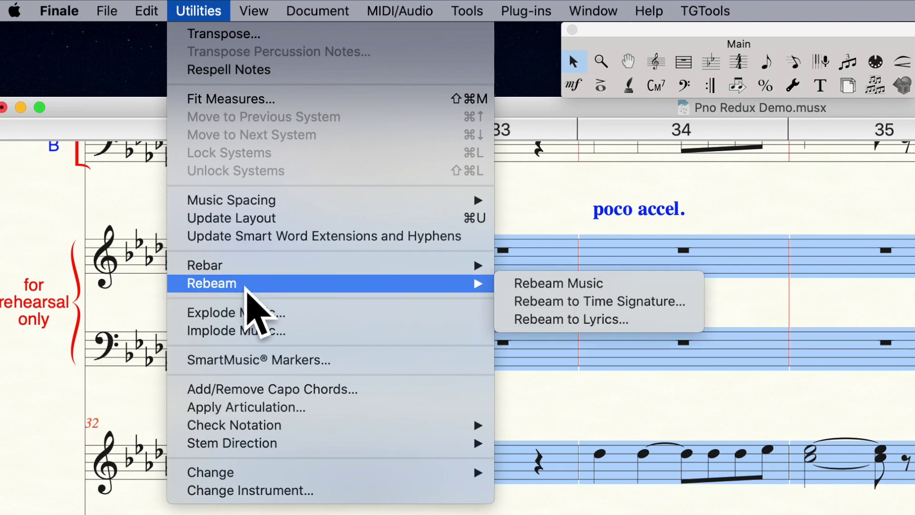
{"action": "left_click", "coordinate": [244, 330]}
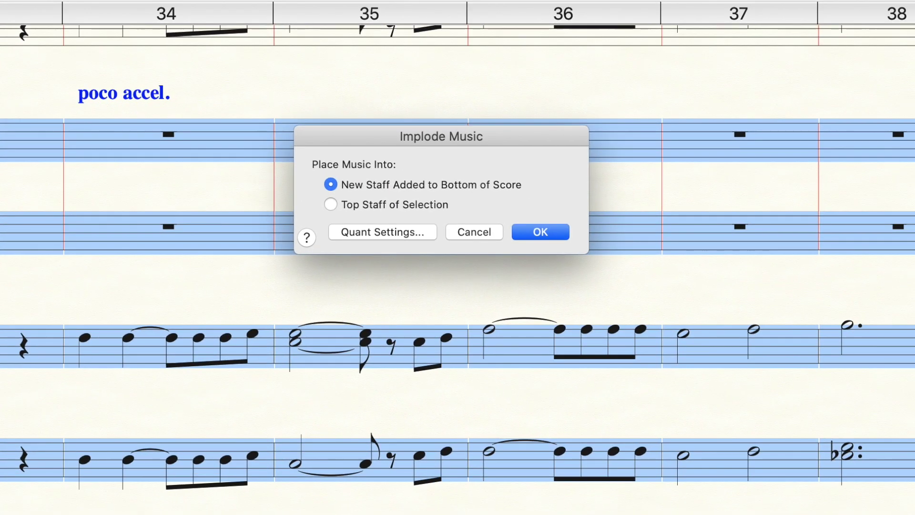
{"action": "left_click", "coordinate": [417, 204]}
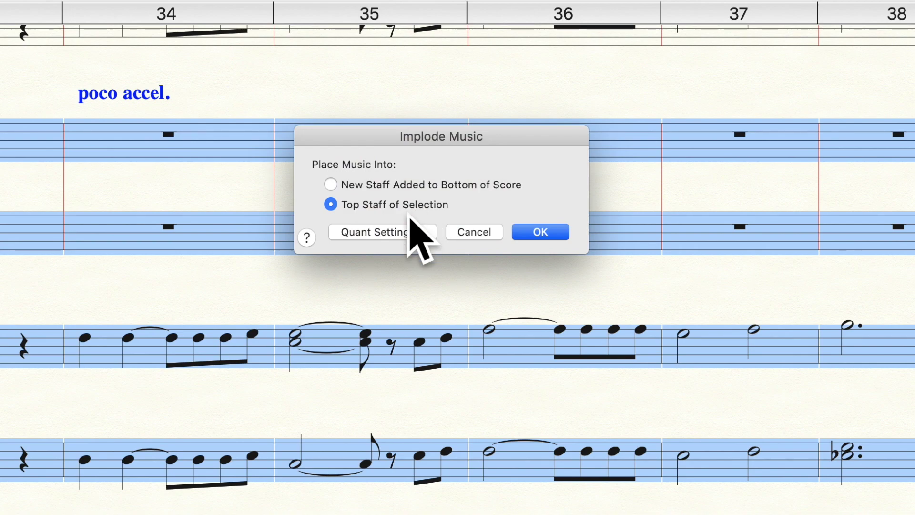
{"action": "left_click", "coordinate": [401, 230]}
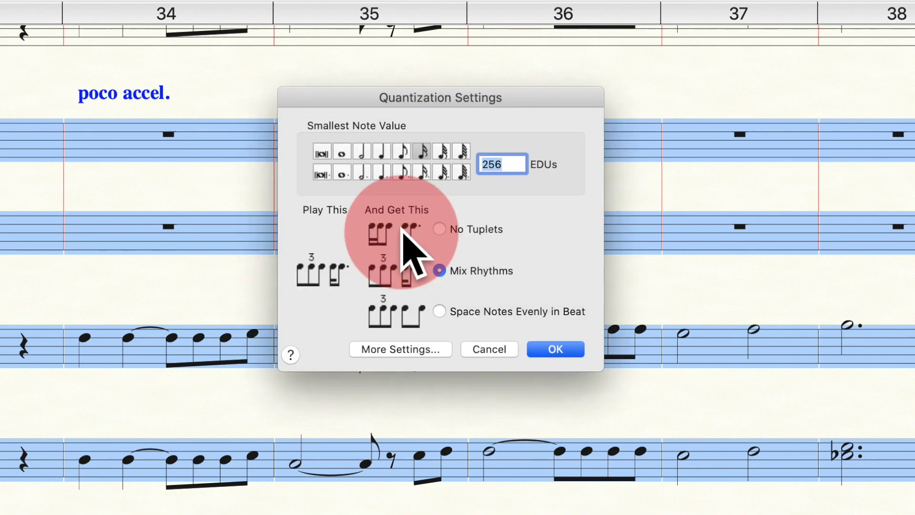
{"action": "left_click", "coordinate": [421, 352]}
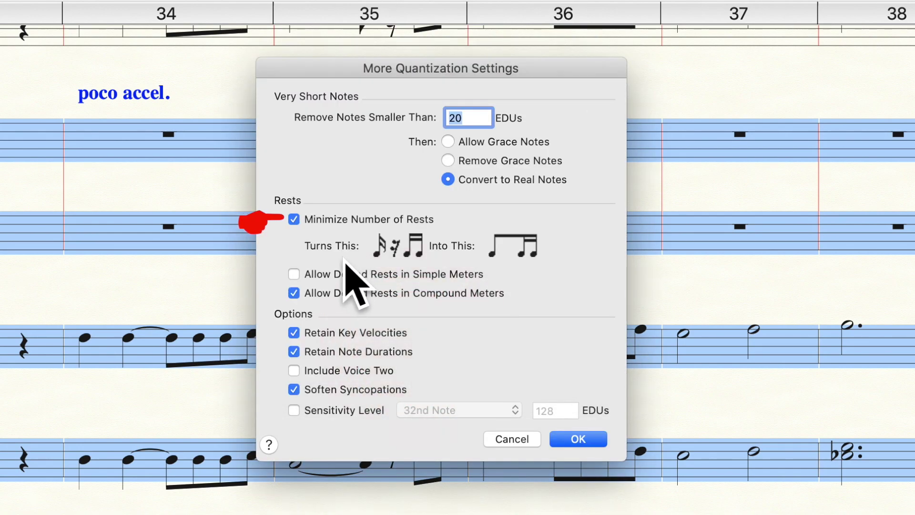
{"action": "left_click", "coordinate": [294, 221]}
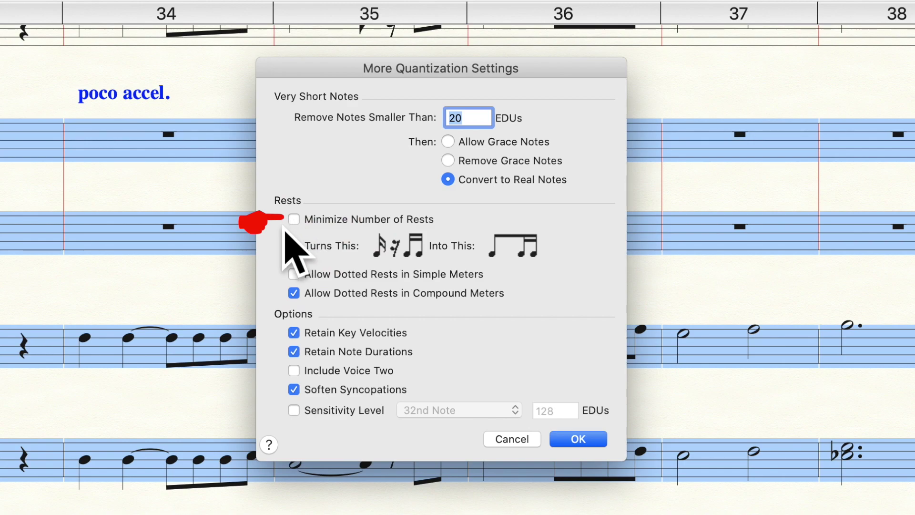
{"action": "left_click", "coordinate": [596, 441]}
{"action": "left_click", "coordinate": [553, 347]}
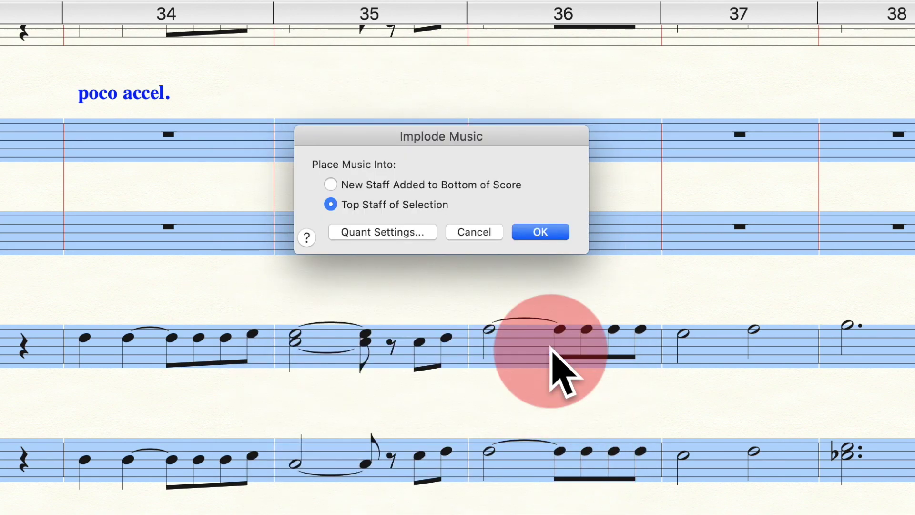
Try the implode with rests kept as written, and undo it.
{"action": "left_click", "coordinate": [526, 229]}
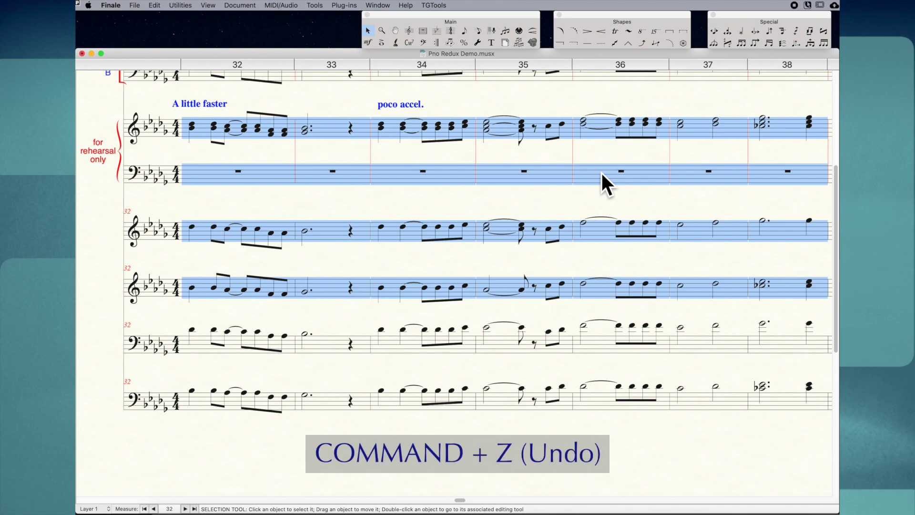
{"action": "key", "text": "super+z"}
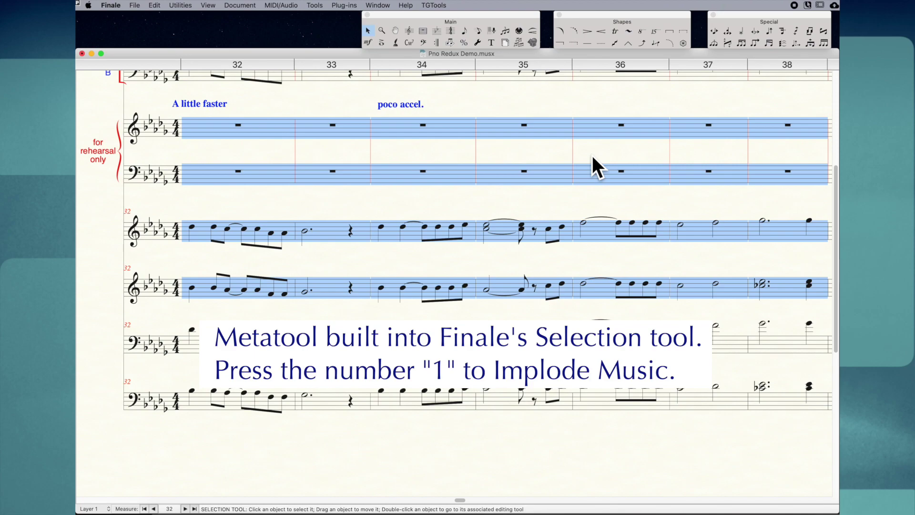
Implode the selected measures 32 to 38 into the piano's upper staff, using the Top Staff of Selection option.
{"action": "key", "text": "1"}
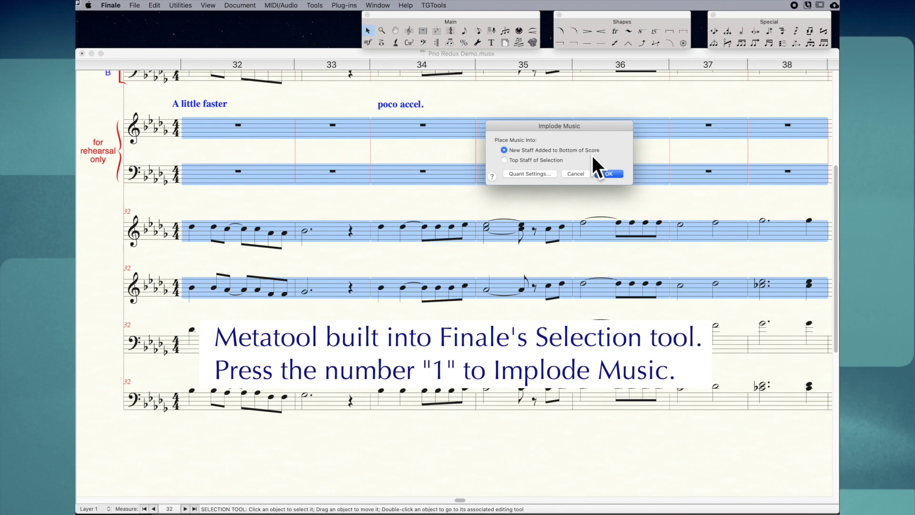
{"action": "left_click", "coordinate": [536, 160]}
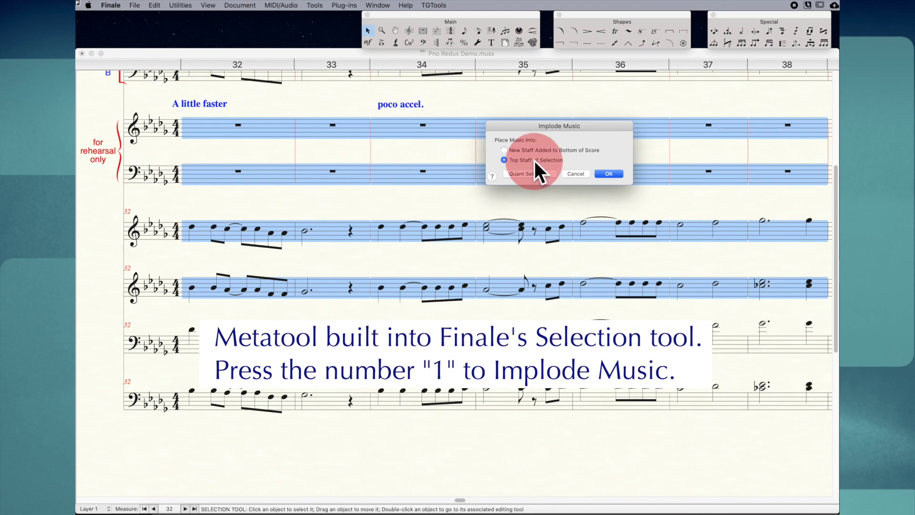
{"action": "left_click", "coordinate": [614, 174]}
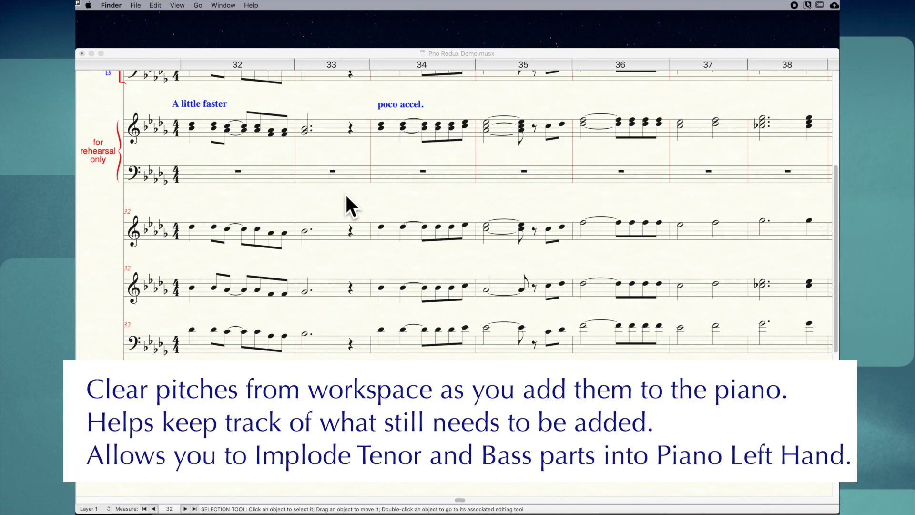
Clear the notes in measures 32 to 38 of the two temporary treble-clef staves below the piano.
{"action": "left_click", "coordinate": [346, 195]}
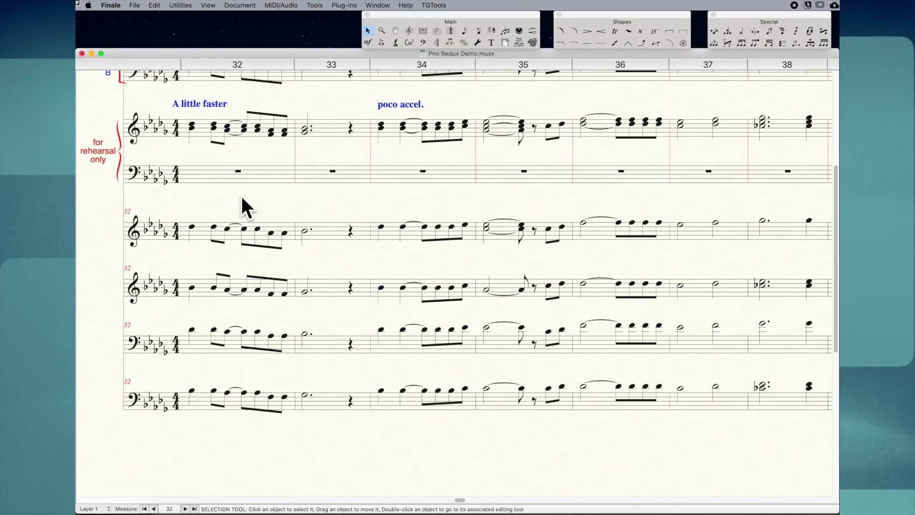
{"action": "left_click", "coordinate": [195, 229]}
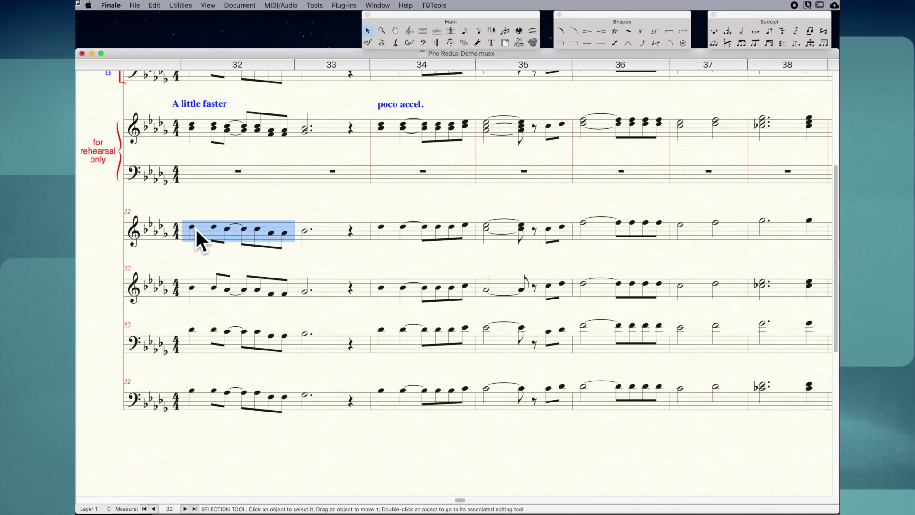
{"action": "left_click", "coordinate": [778, 285], "text": "shift"}
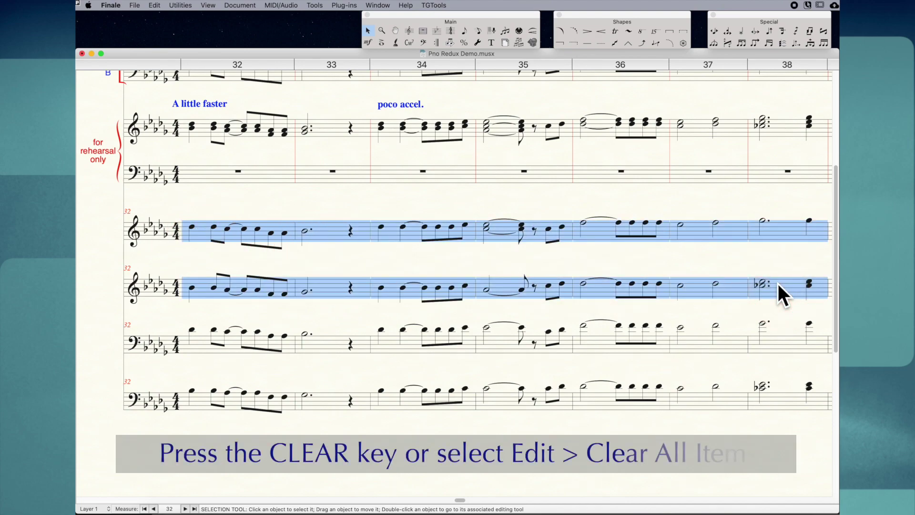
{"action": "key", "text": "Clear"}
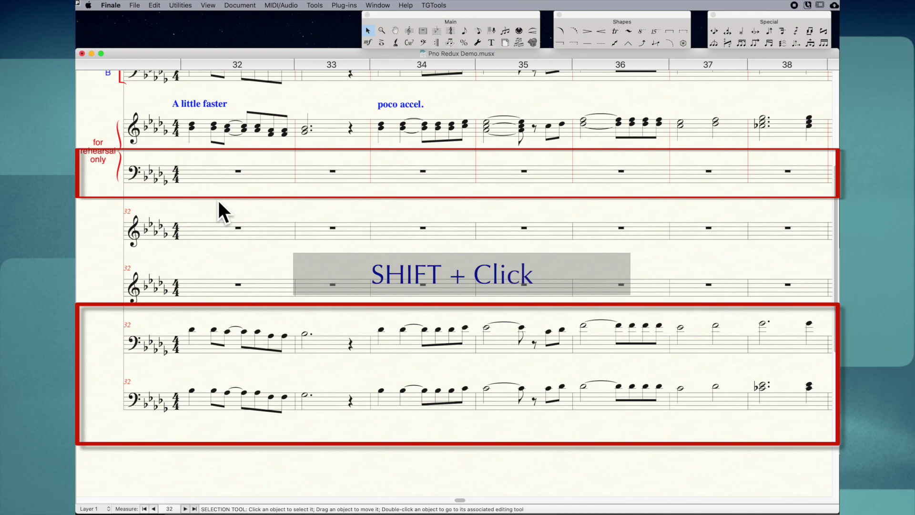
Implode measures 32 to 38 from the temporary staves into the piano's lower staff, using the Top Staff of Selection option.
{"action": "left_click", "coordinate": [214, 172]}
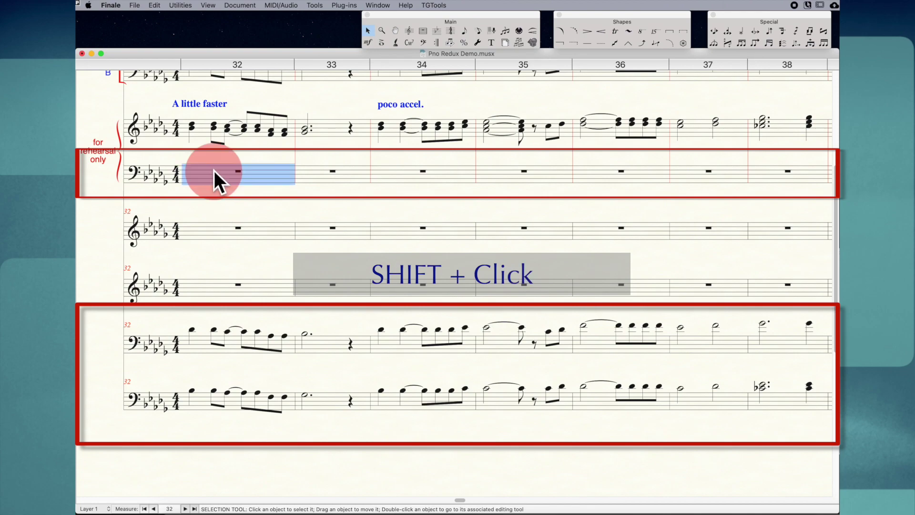
{"action": "left_click", "coordinate": [777, 395], "text": "shift"}
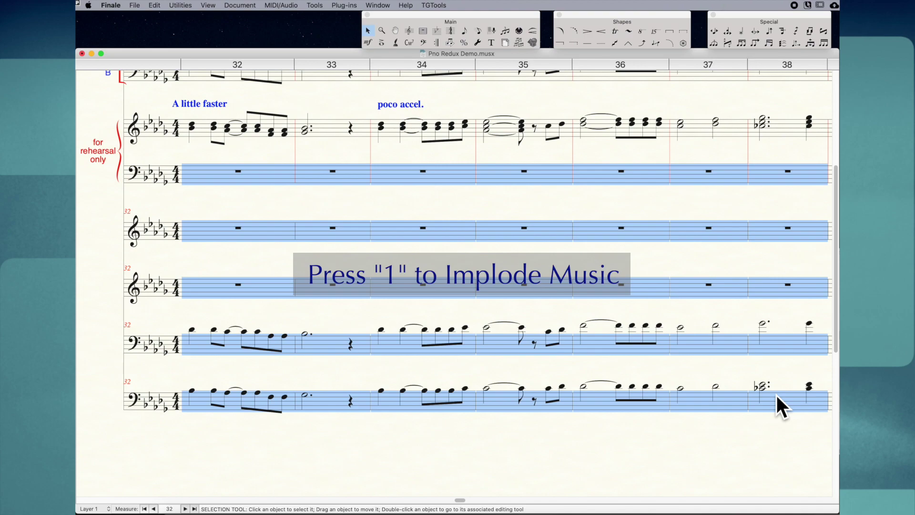
{"action": "key", "text": "1"}
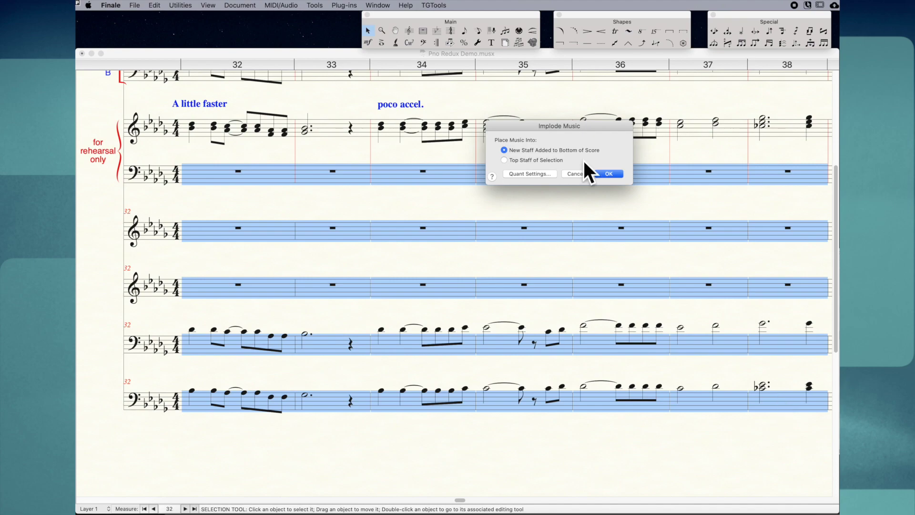
{"action": "left_click", "coordinate": [520, 160]}
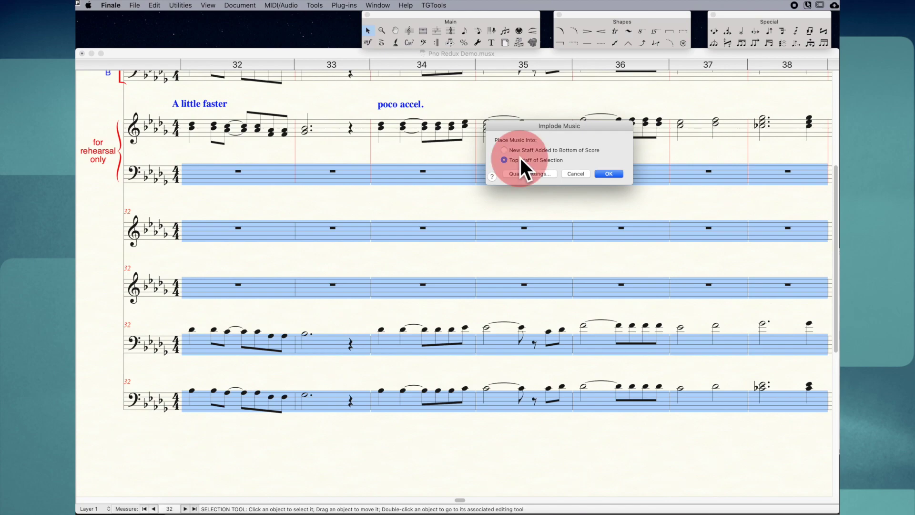
{"action": "left_click", "coordinate": [608, 173]}
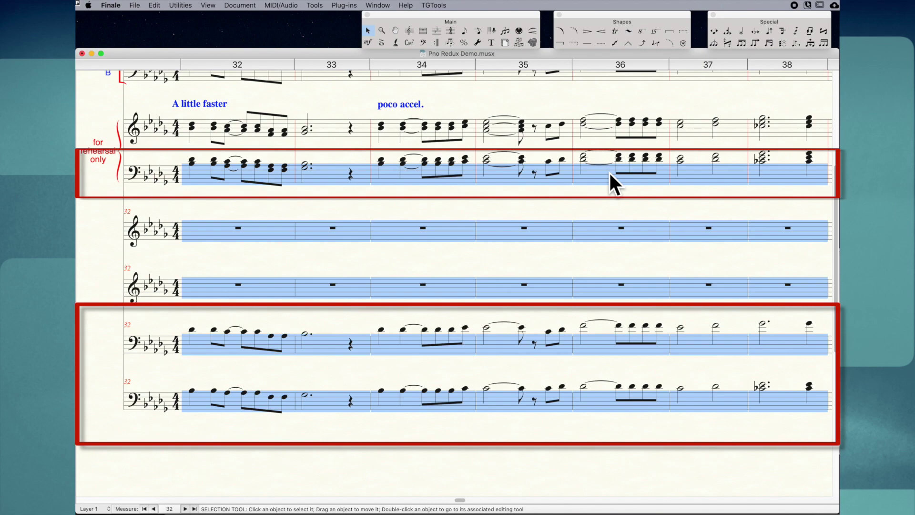
Clear the notes in measures 32 to 38 of the two temporary bass-clef staves.
{"action": "left_click", "coordinate": [276, 315]}
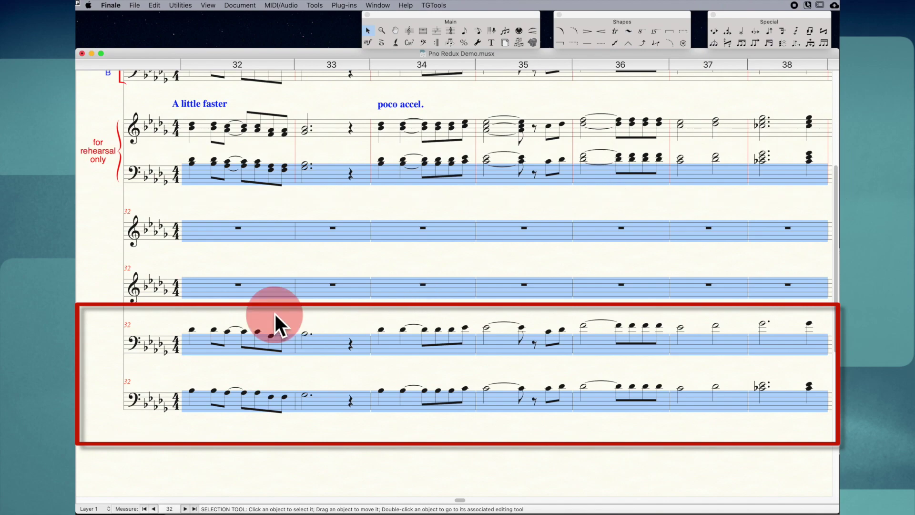
{"action": "left_click", "coordinate": [221, 342]}
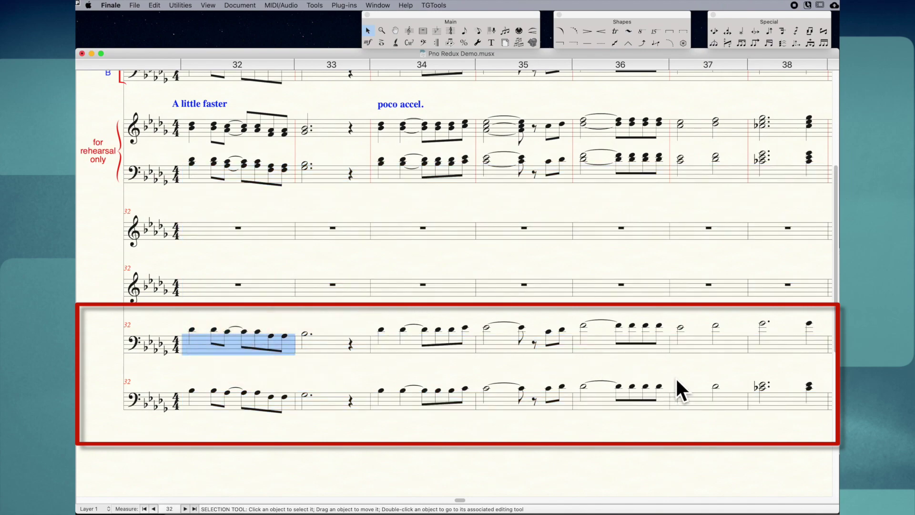
{"action": "left_click", "coordinate": [773, 393], "text": "shift"}
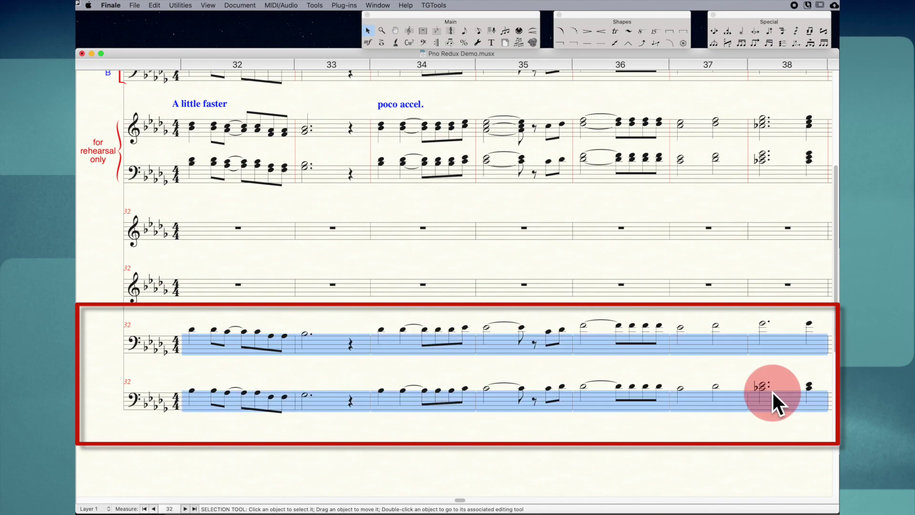
{"action": "key", "text": "BackSpace"}
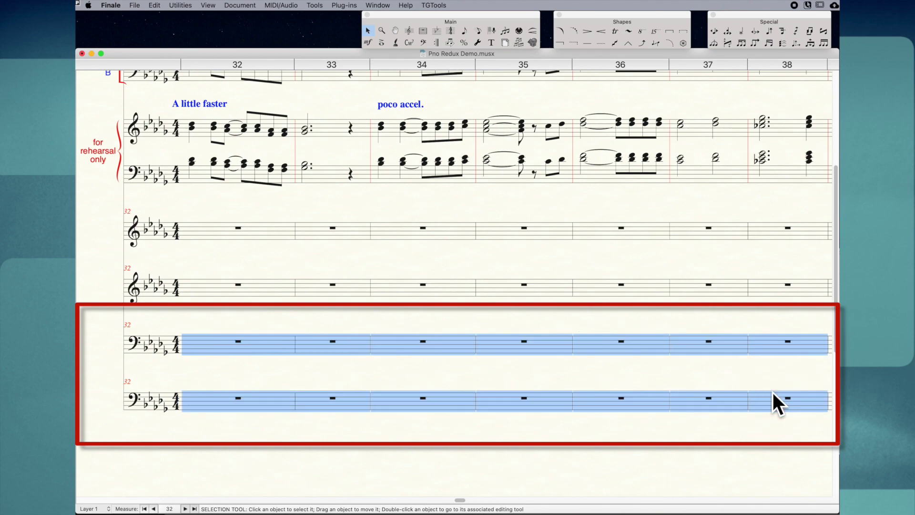